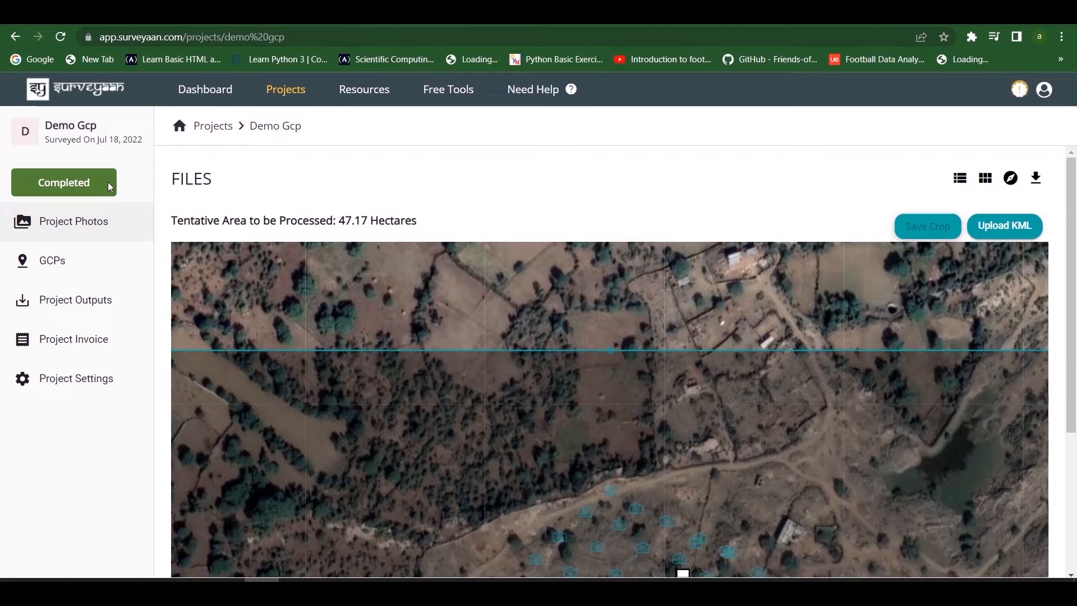
Step: Open the Demo Gcp project's generated outputs in the project explorer, with the whole survey area in view
{"action": "left_click", "coordinate": [132, 303]}
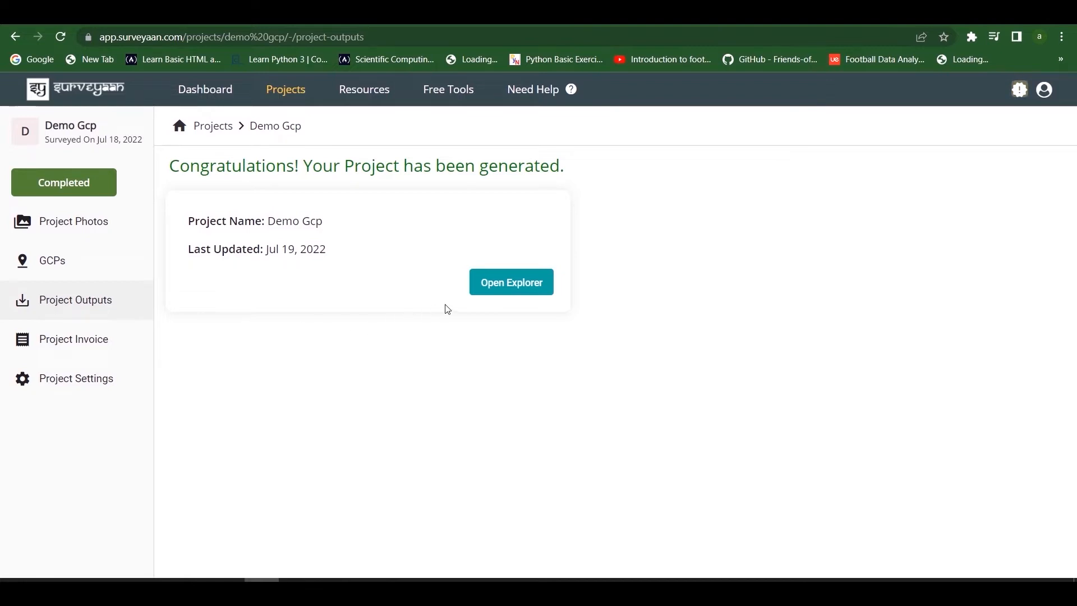
{"action": "left_click", "coordinate": [509, 289]}
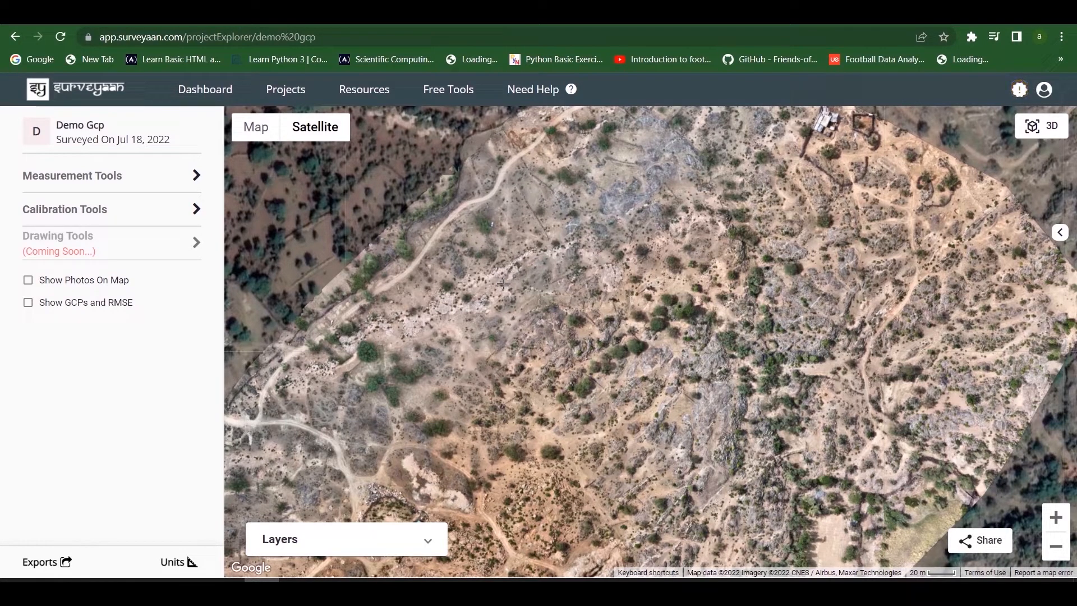
{"action": "scroll", "coordinate": [501, 284], "scroll_direction": "down", "scroll_amount": 3}
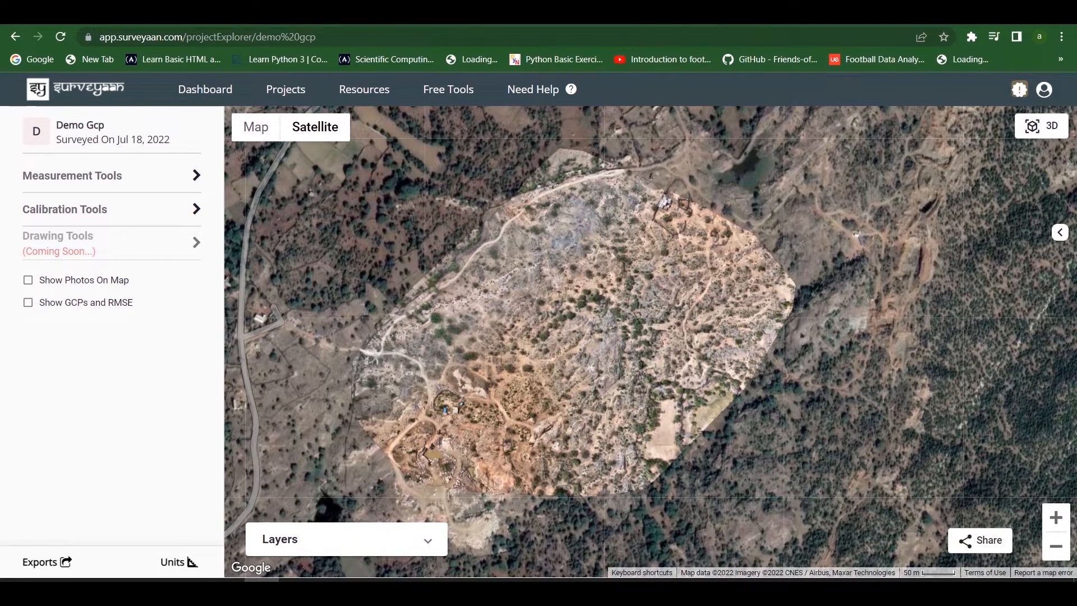
Step: Preview the Elevation layer over the survey area, raise its opacity to maximum, and hide it again
{"action": "left_click", "coordinate": [428, 540]}
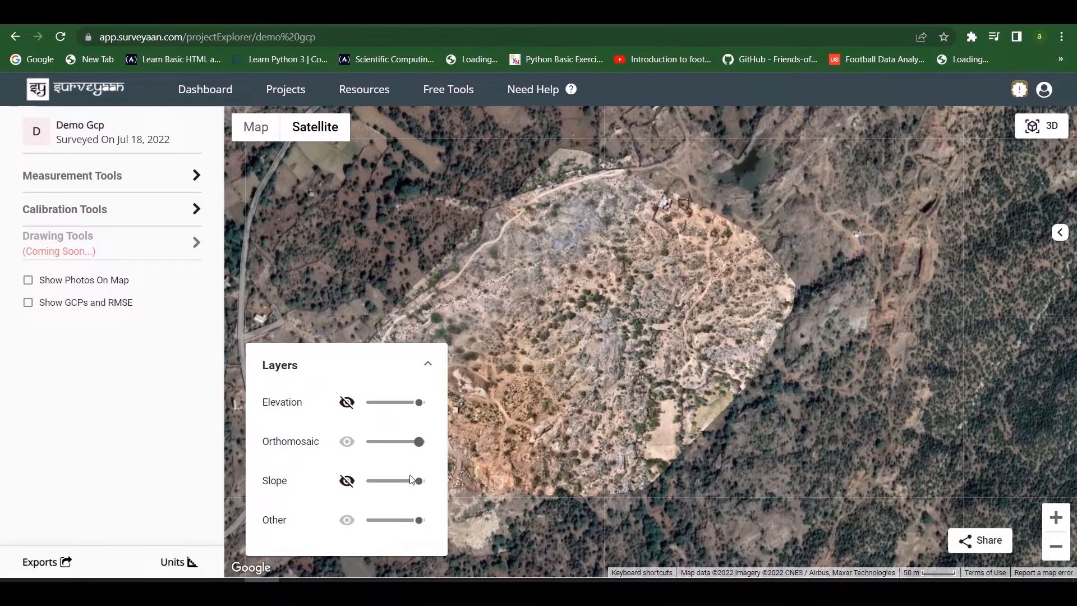
{"action": "left_click", "coordinate": [346, 405]}
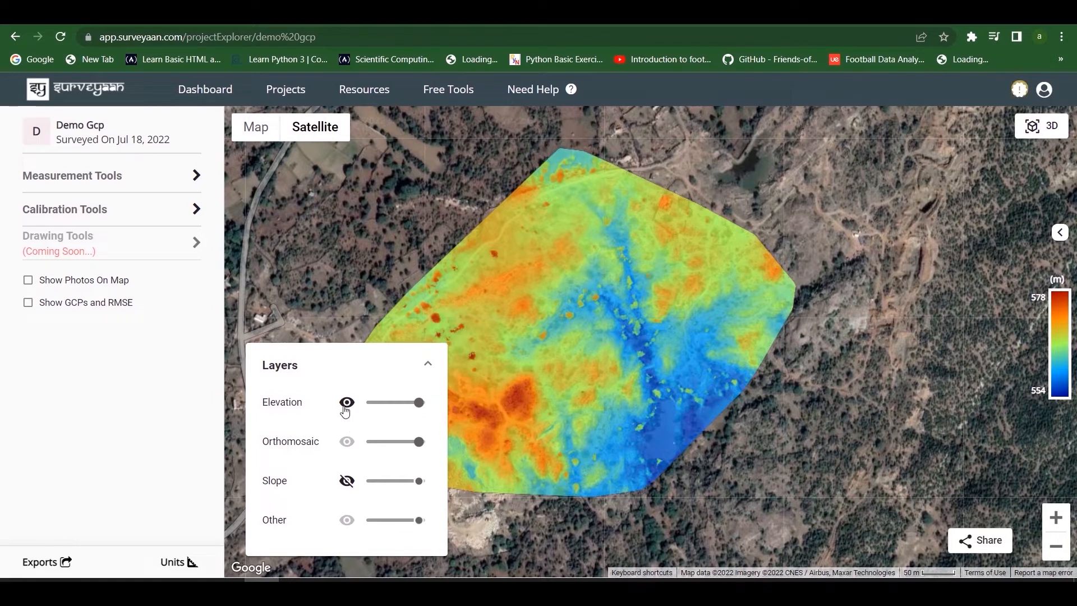
{"action": "left_click", "coordinate": [346, 404]}
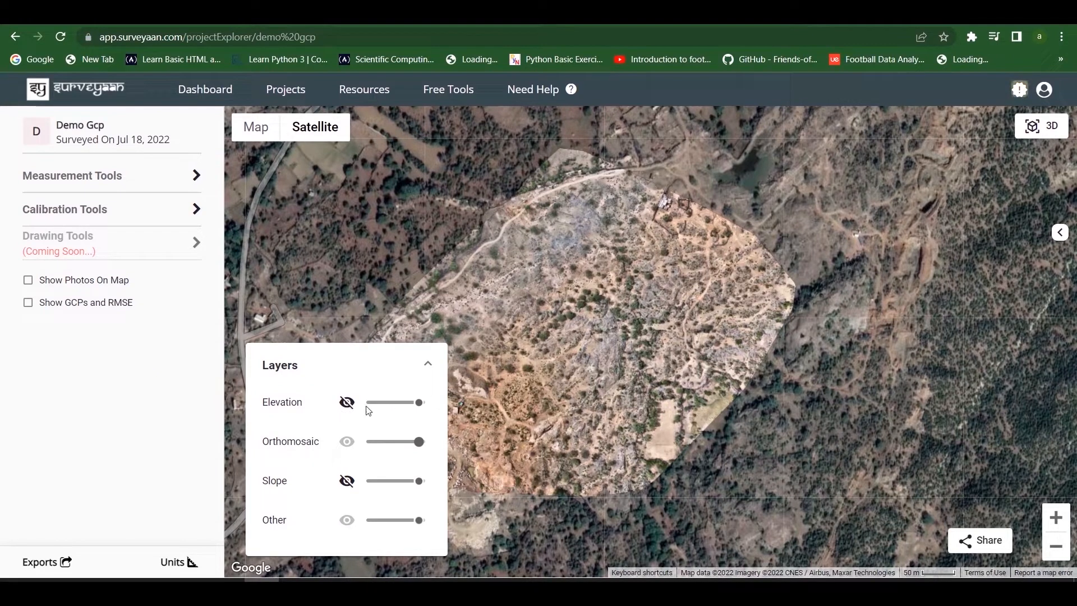
{"action": "left_click", "coordinate": [348, 405]}
{"action": "mouse_move", "coordinate": [414, 405]}
{"action": "left_mouse_down"}
{"action": "mouse_move", "coordinate": [366, 407]}
{"action": "mouse_move", "coordinate": [431, 413]}
{"action": "left_mouse_up"}
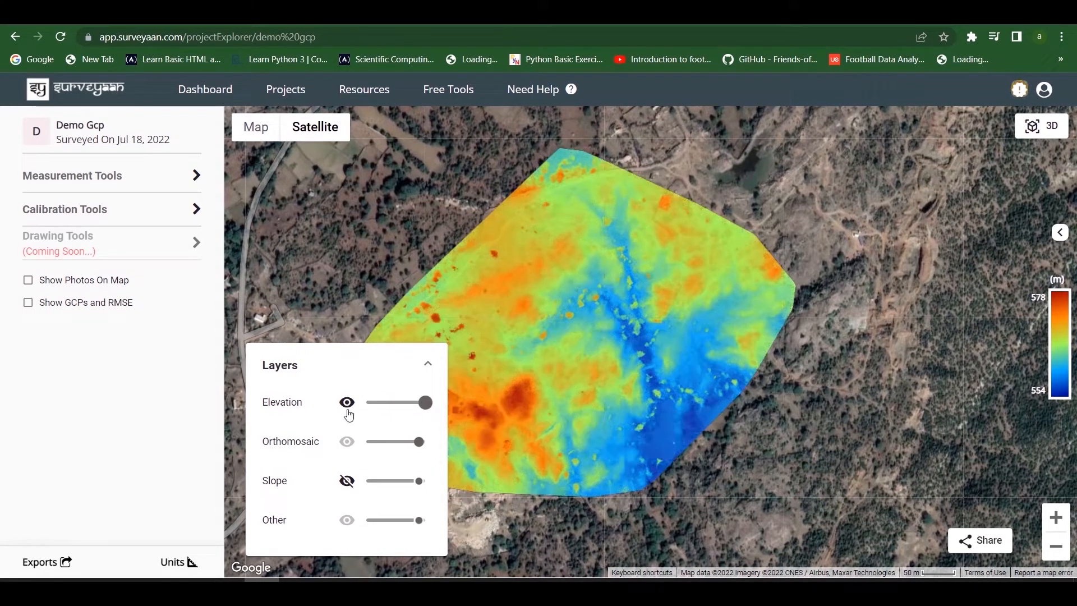
{"action": "left_click", "coordinate": [347, 406]}
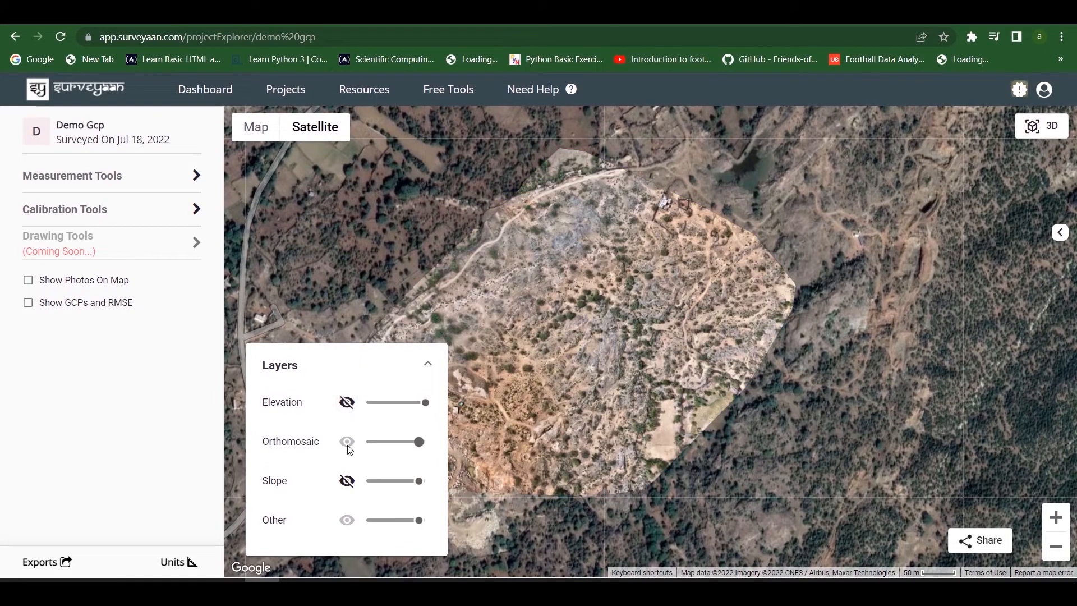
Step: Display the Slope layer, raise its opacity to maximum, and hide it again
{"action": "left_click", "coordinate": [347, 481]}
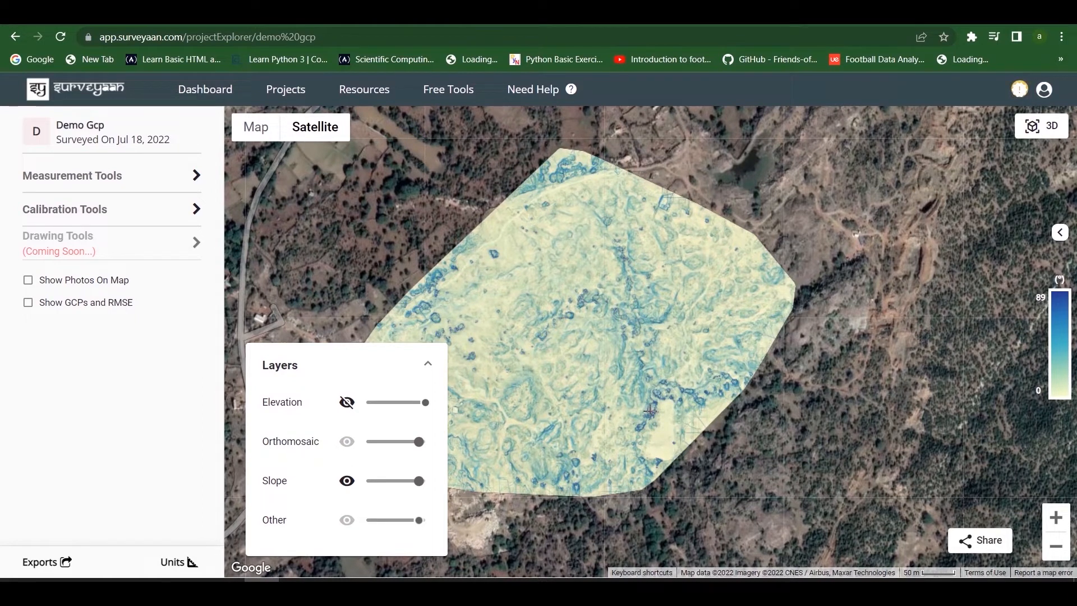
{"action": "left_click_drag", "start_coordinate": [586, 391], "coordinate": [686, 391]}
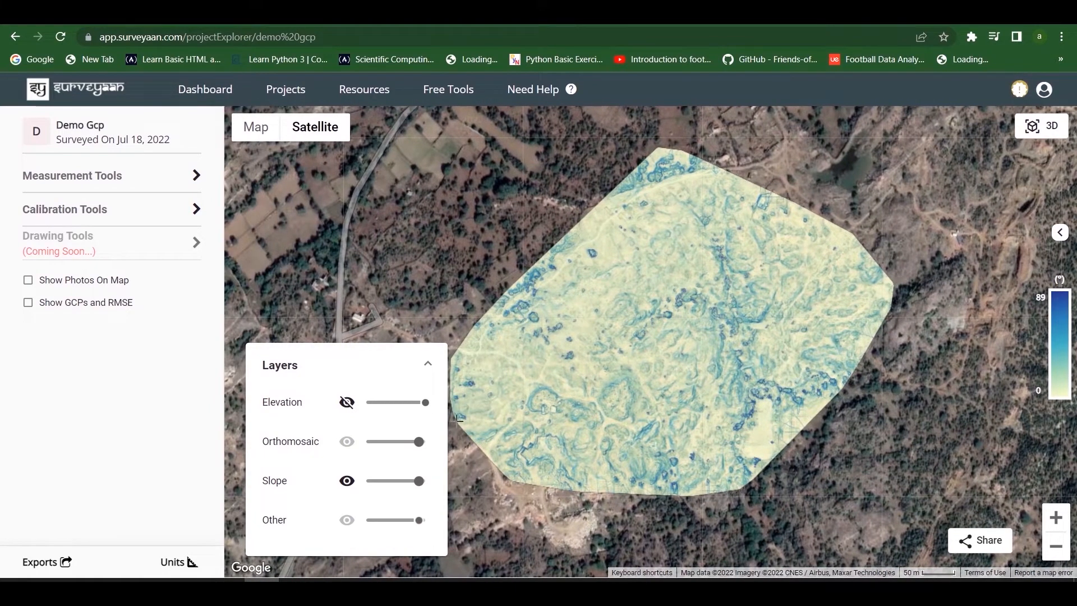
{"action": "mouse_move", "coordinate": [419, 479]}
{"action": "left_mouse_down"}
{"action": "mouse_move", "coordinate": [365, 481]}
{"action": "mouse_move", "coordinate": [426, 472]}
{"action": "left_mouse_up"}
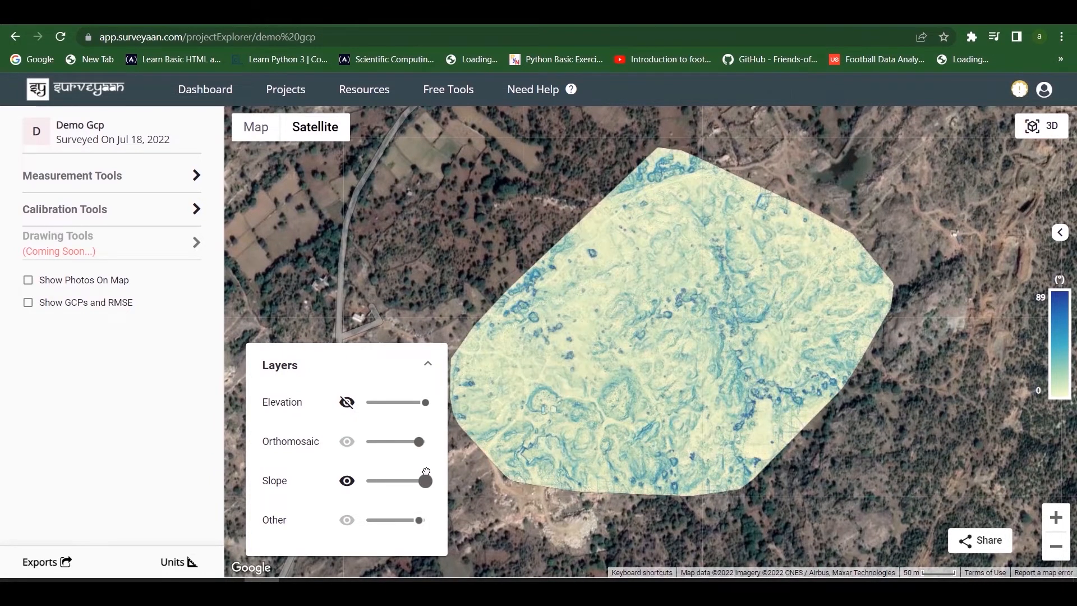
{"action": "left_click", "coordinate": [346, 481]}
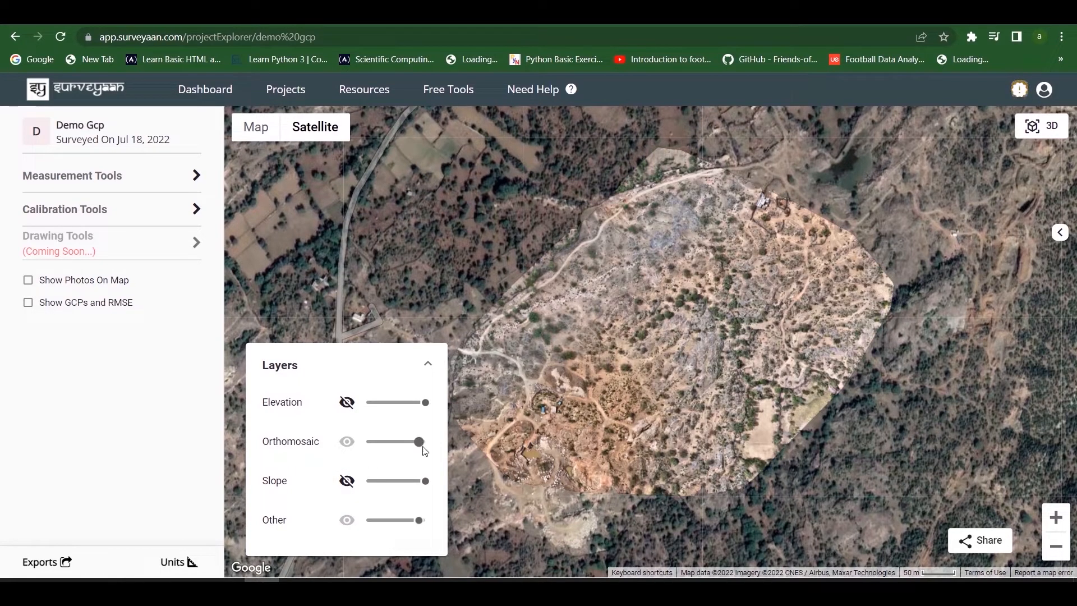
Step: Raise the Orthomosaic layer's opacity to maximum and collapse the layer list
{"action": "left_click_drag", "start_coordinate": [418, 443], "coordinate": [444, 450]}
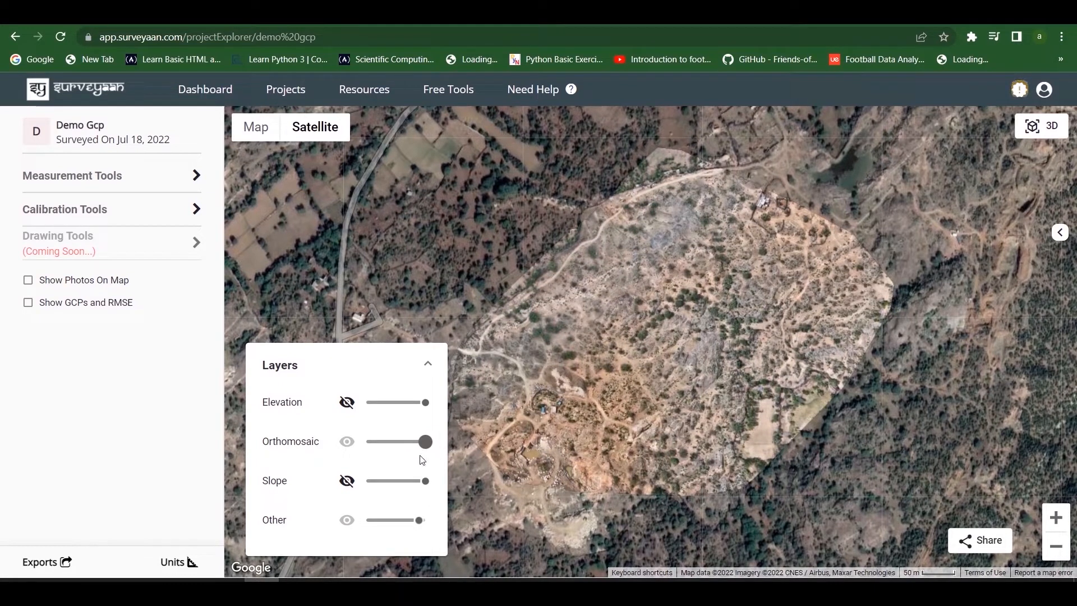
{"action": "left_click", "coordinate": [429, 367]}
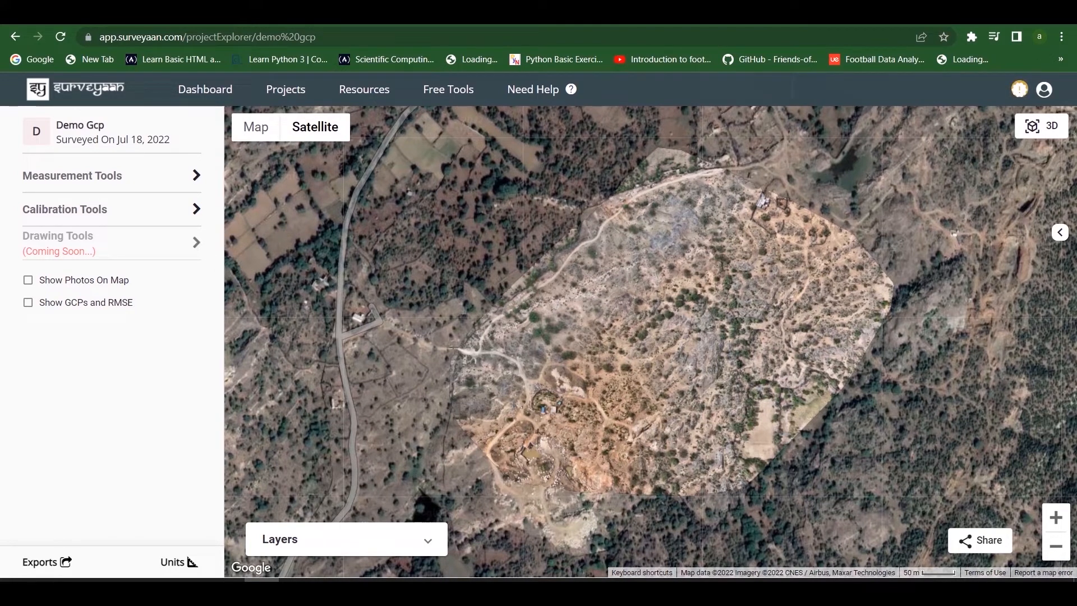
Step: Examine the orthomosaic's ground detail at the closest available scale and return to the full survey area
{"action": "left_click", "coordinate": [1056, 517]}
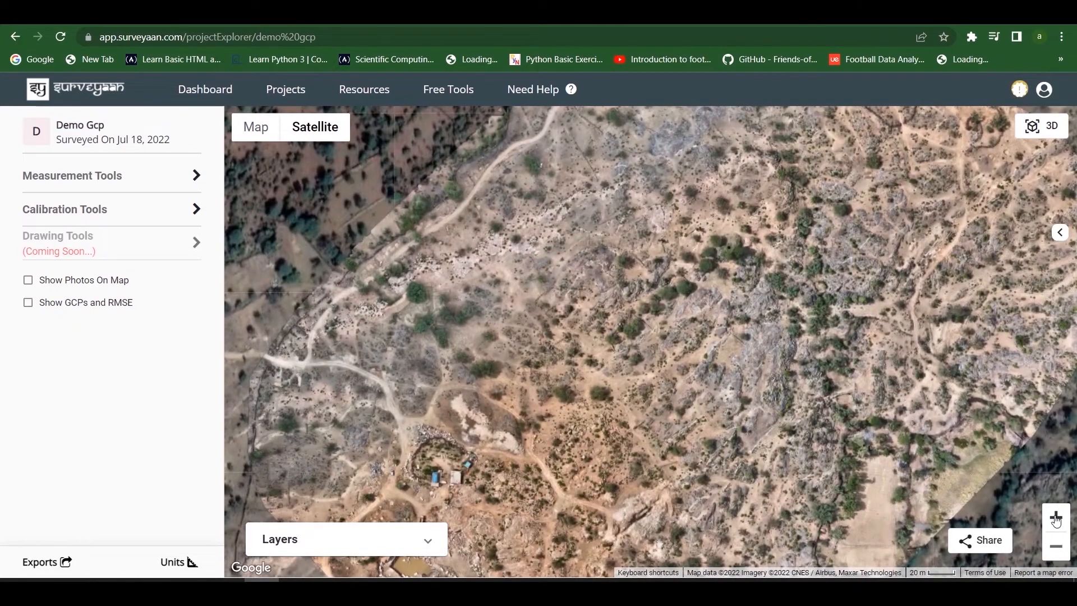
{"action": "left_click", "coordinate": [1056, 517]}
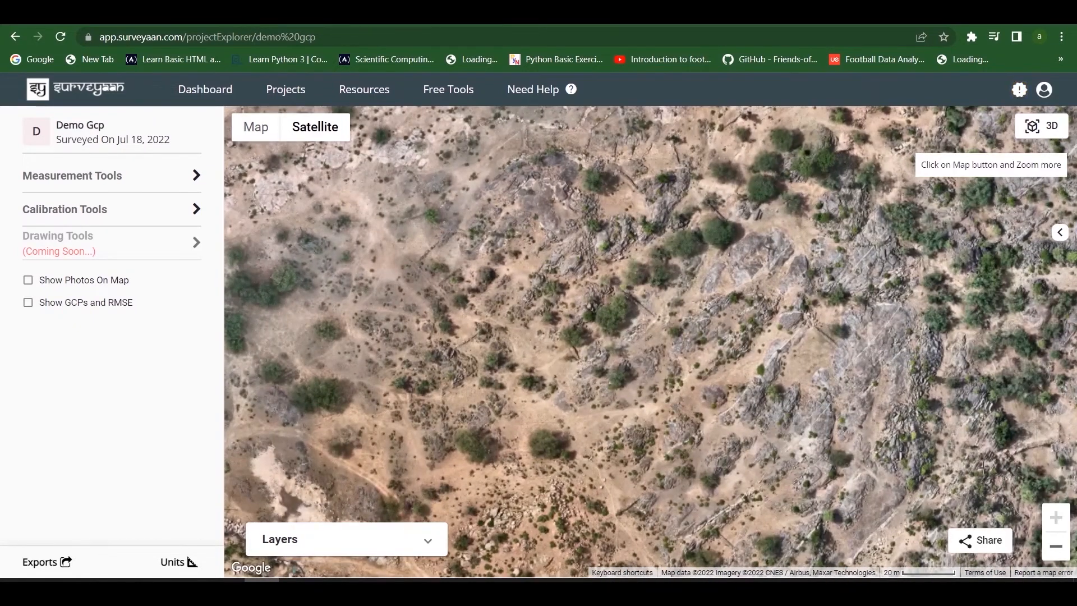
{"action": "left_click", "coordinate": [1057, 546]}
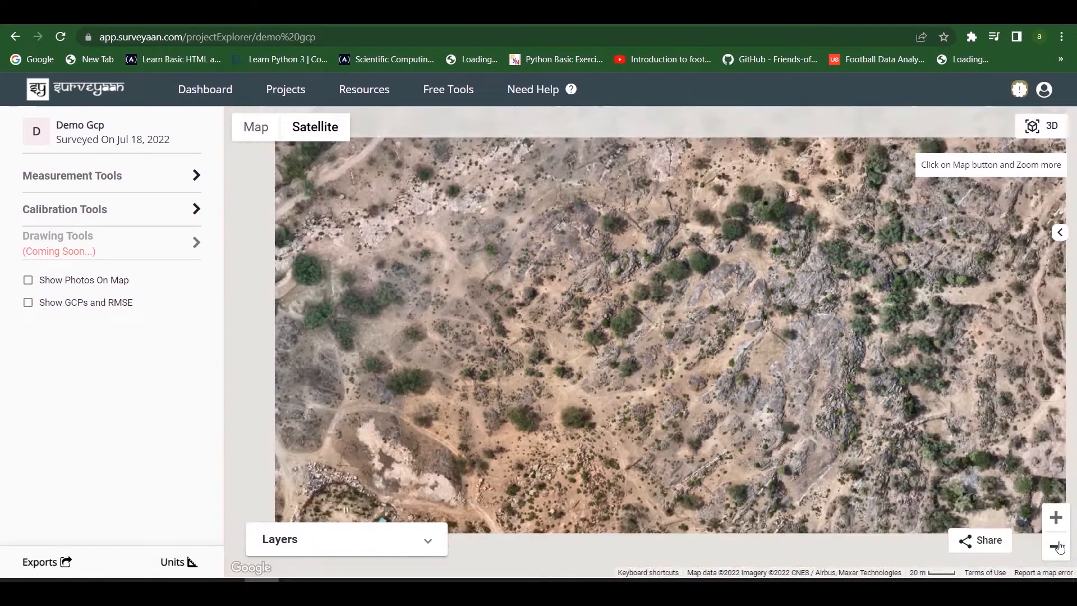
{"action": "left_click", "coordinate": [1057, 545]}
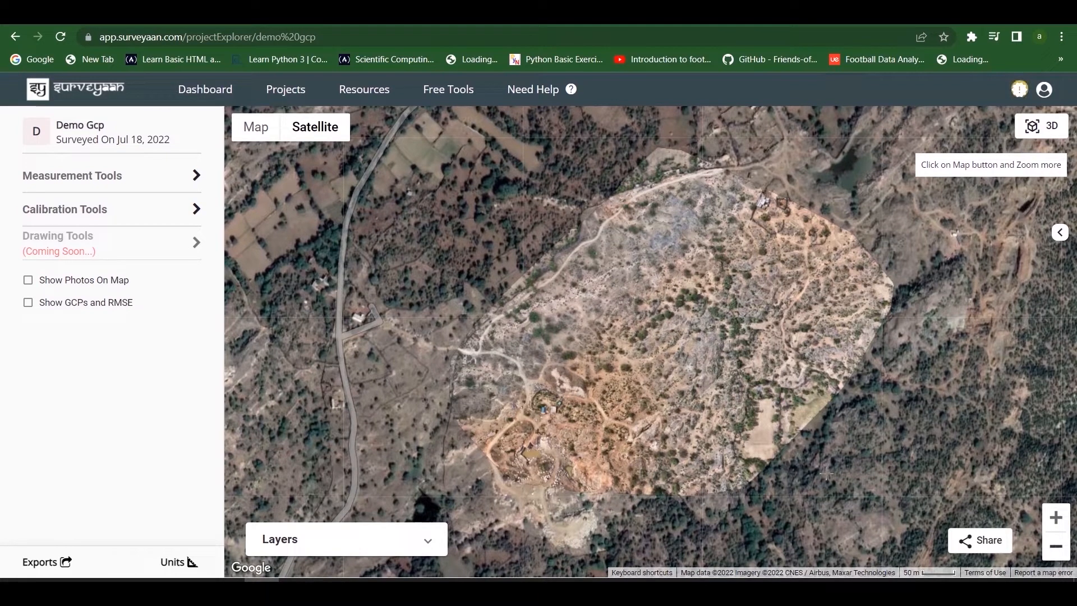
Step: Display the survey as a 3D model in high resolution and inspect the terrain up close from different angles
{"action": "left_click", "coordinate": [1025, 134]}
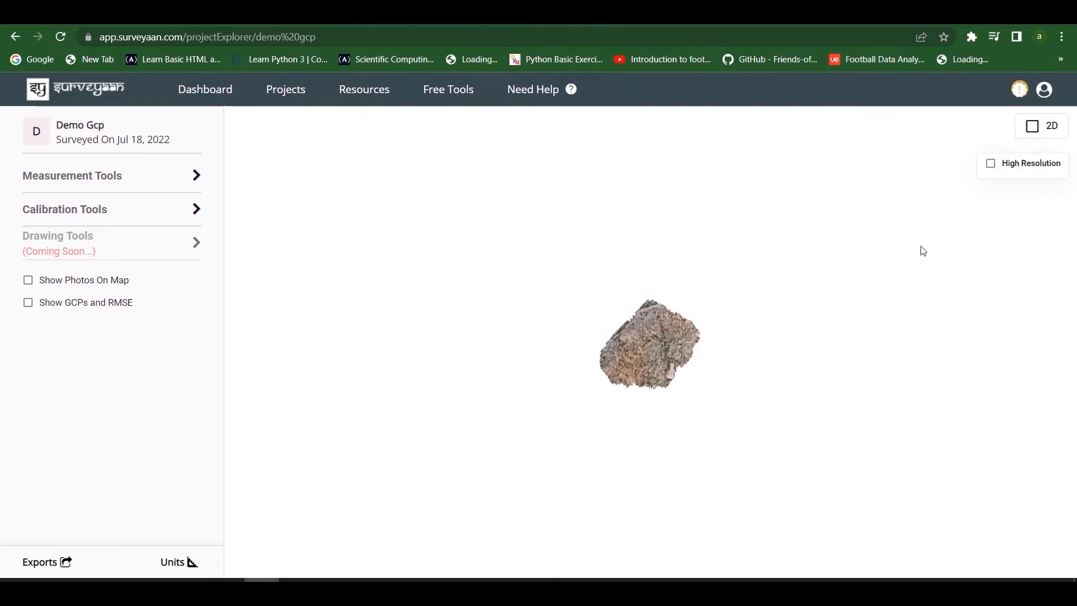
{"action": "scroll", "coordinate": [677, 379], "scroll_direction": "up", "scroll_amount": 2}
{"action": "scroll", "coordinate": [677, 379], "scroll_direction": "up", "scroll_amount": 5}
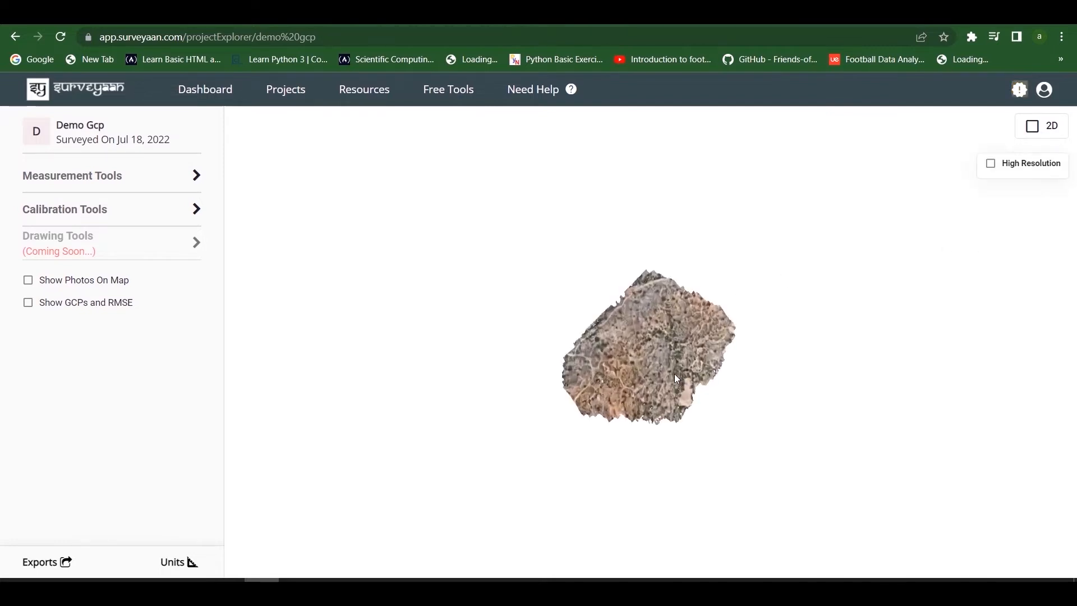
{"action": "left_click_drag", "start_coordinate": [695, 417], "coordinate": [505, 337]}
{"action": "scroll", "coordinate": [651, 409], "scroll_direction": "up", "scroll_amount": 5}
{"action": "left_click", "coordinate": [991, 163]}
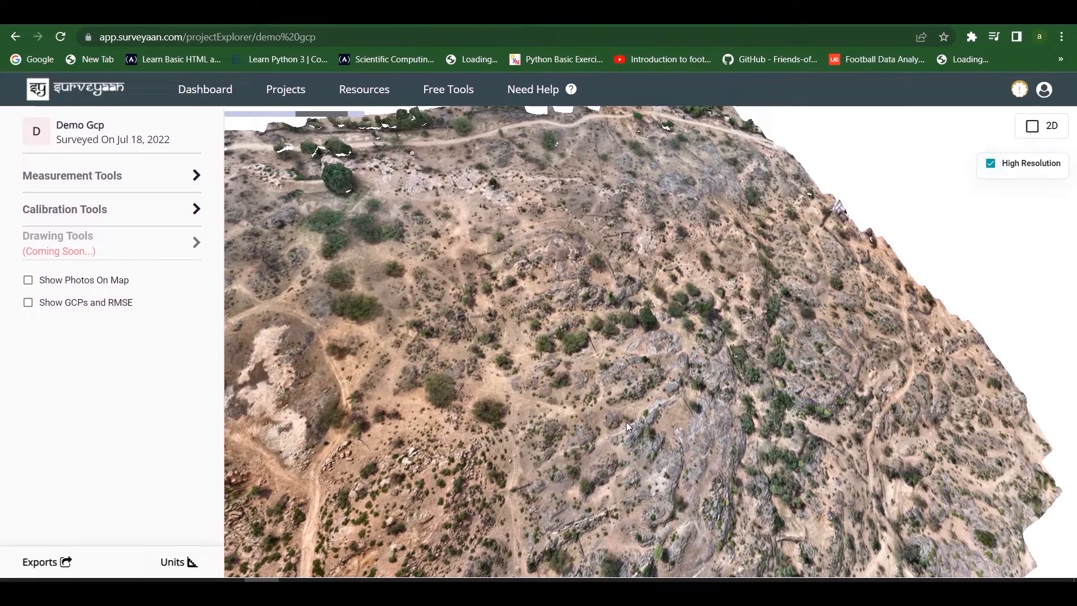
{"action": "left_click_drag", "start_coordinate": [626, 422], "coordinate": [572, 401]}
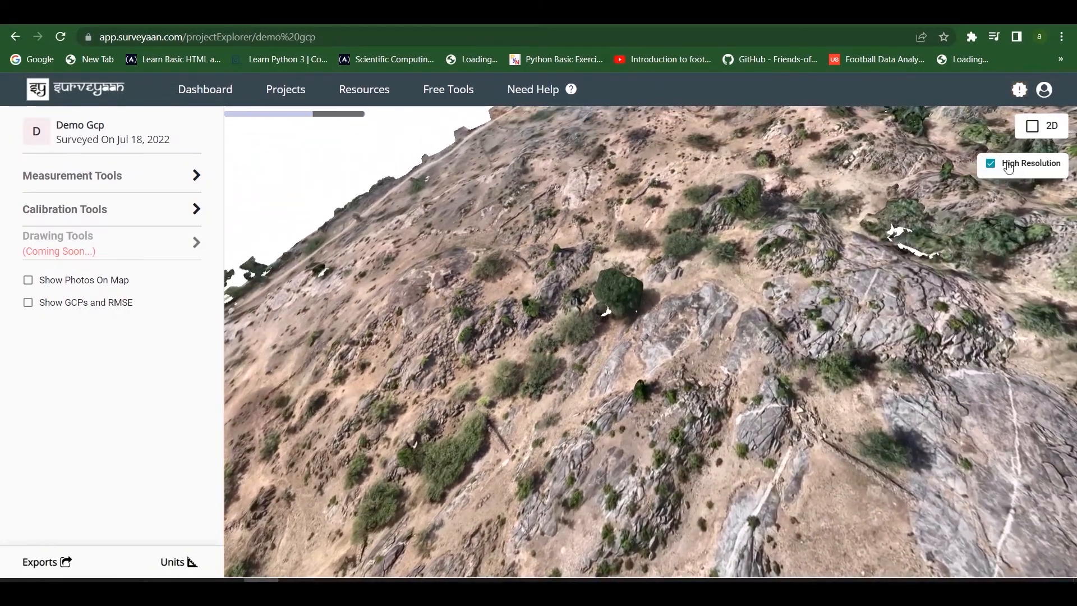
Step: Return to the 2D map and share the project with the recipient's email address
{"action": "left_click", "coordinate": [1035, 126]}
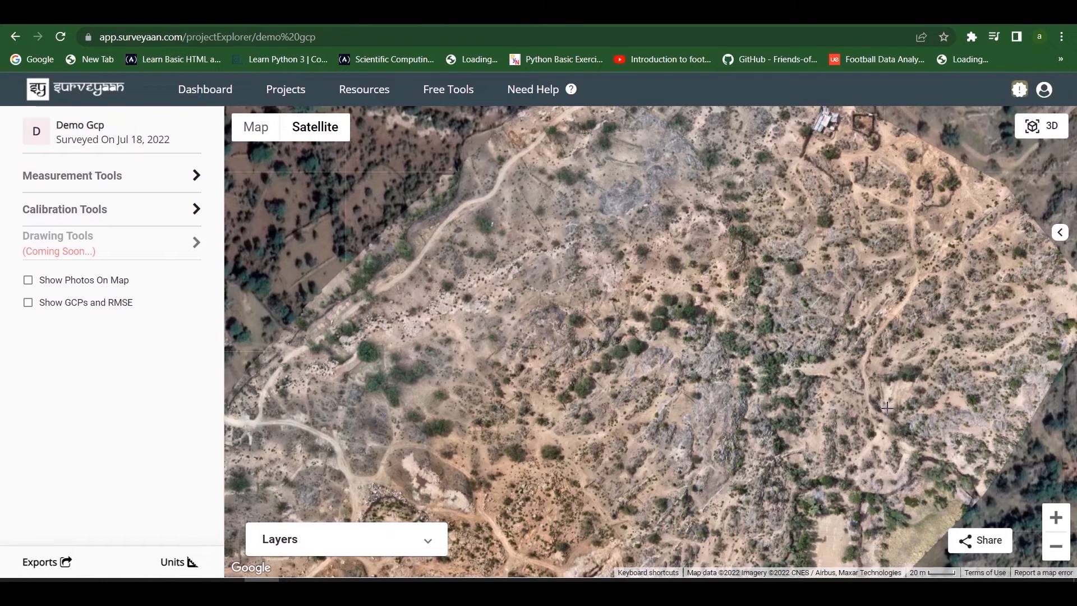
{"action": "left_click", "coordinate": [993, 548]}
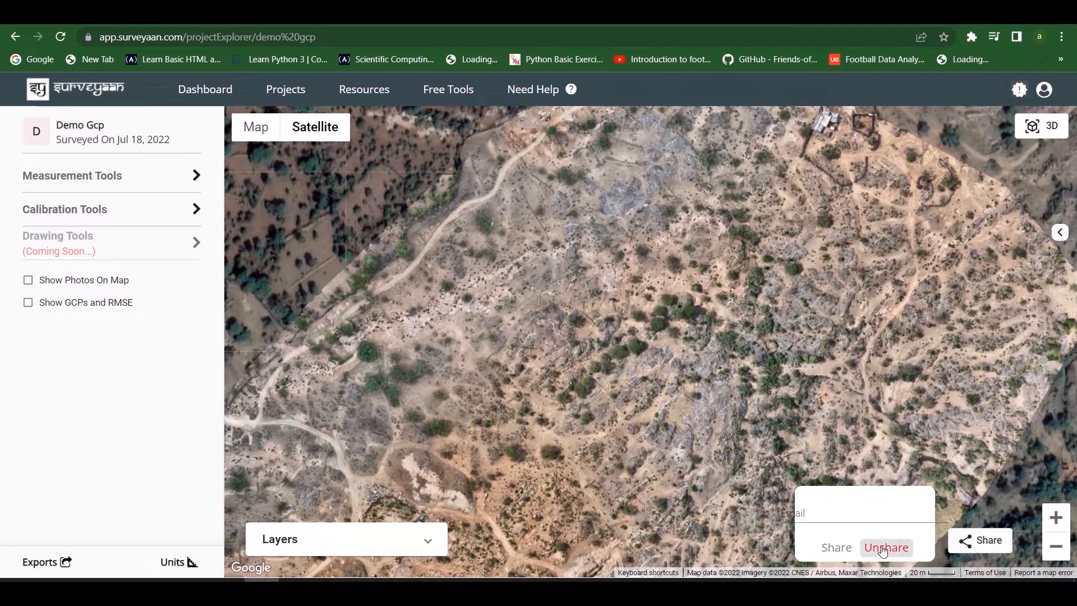
{"action": "left_click", "coordinate": [829, 513]}
{"action": "key", "text": "ctrl+v"}
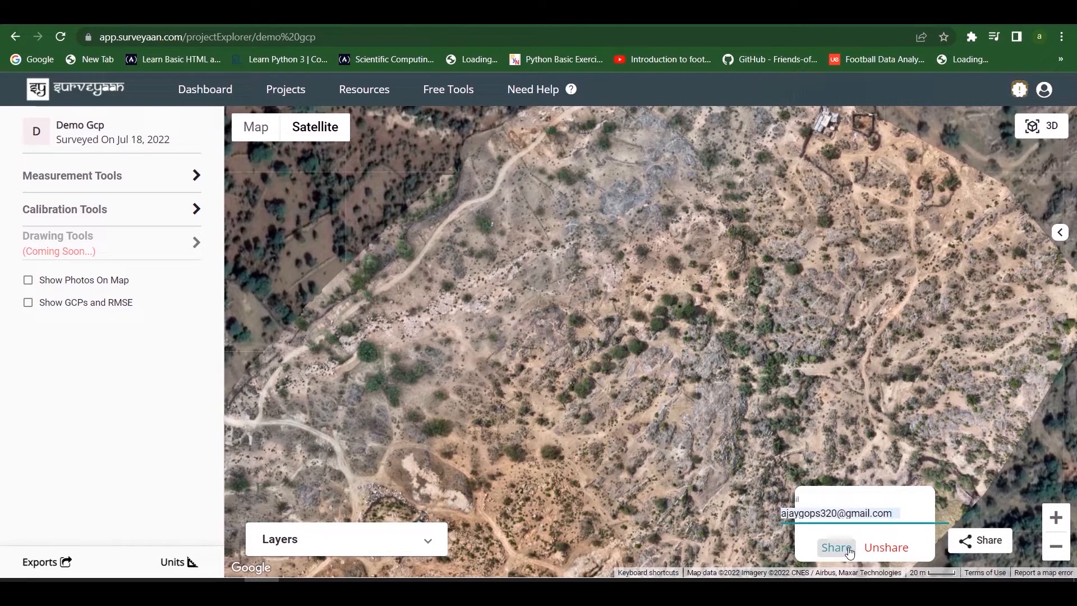
{"action": "left_click", "coordinate": [849, 553]}
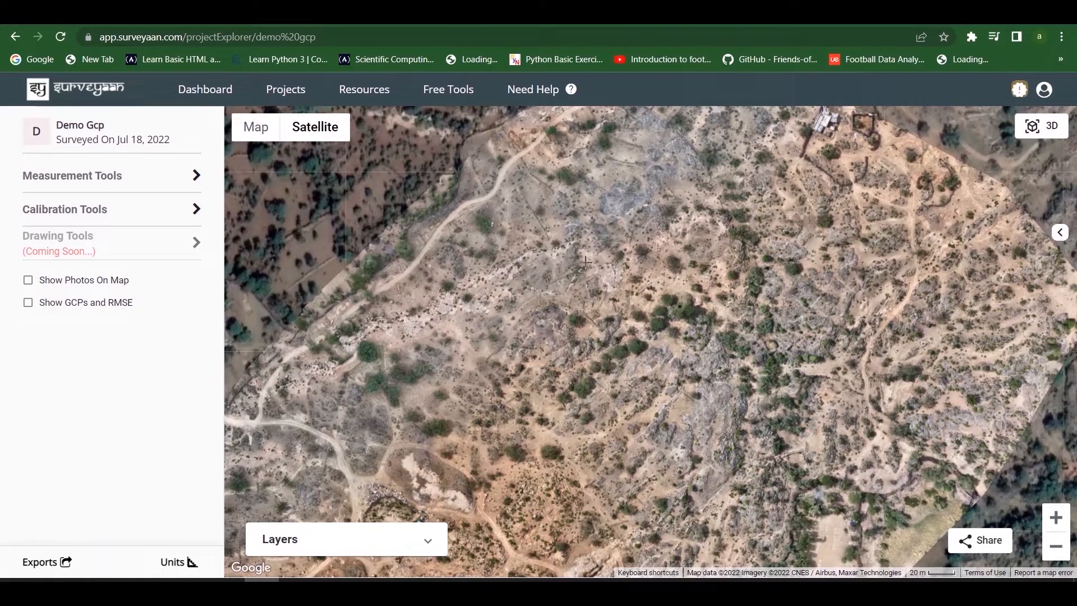
Step: Open the measurement tools and switch the base map to the Map style with Terrain enabled
{"action": "left_click", "coordinate": [134, 184]}
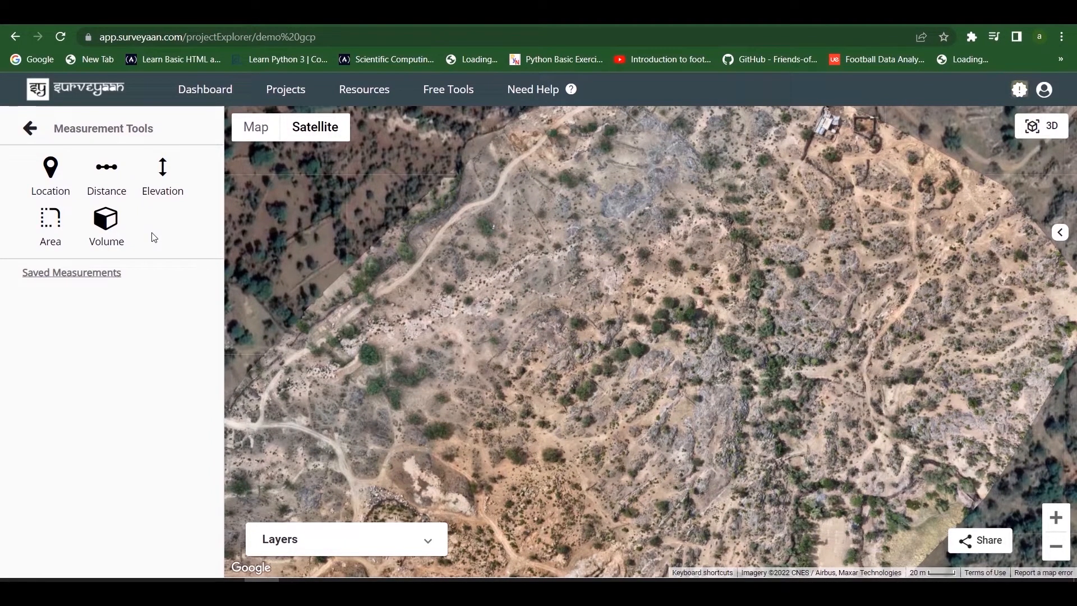
{"action": "scroll", "coordinate": [440, 283], "scroll_direction": "down", "scroll_amount": 2}
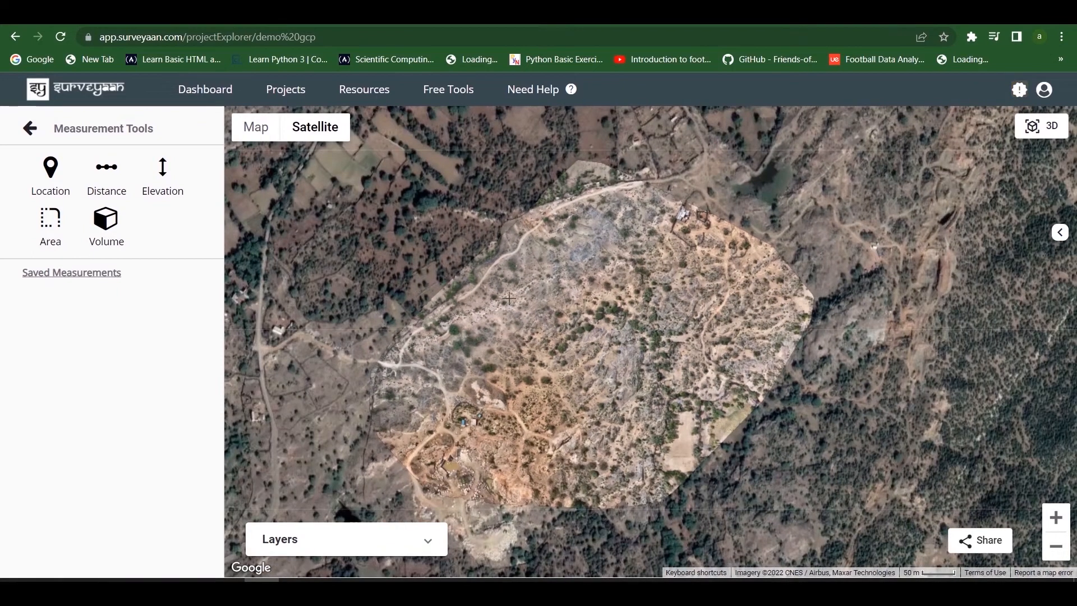
{"action": "left_click", "coordinate": [242, 126]}
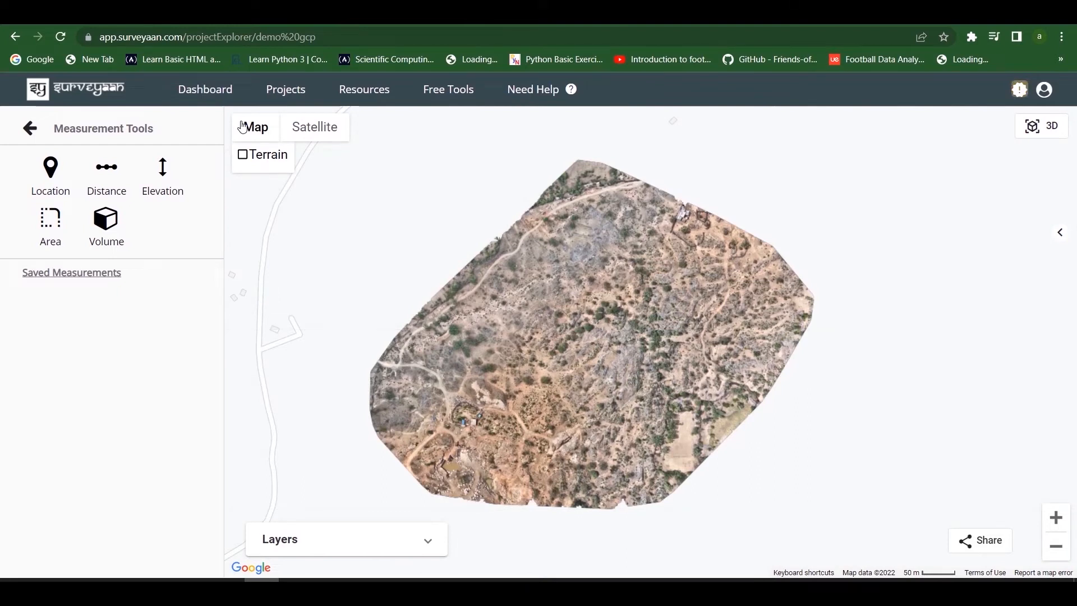
{"action": "left_click", "coordinate": [242, 155]}
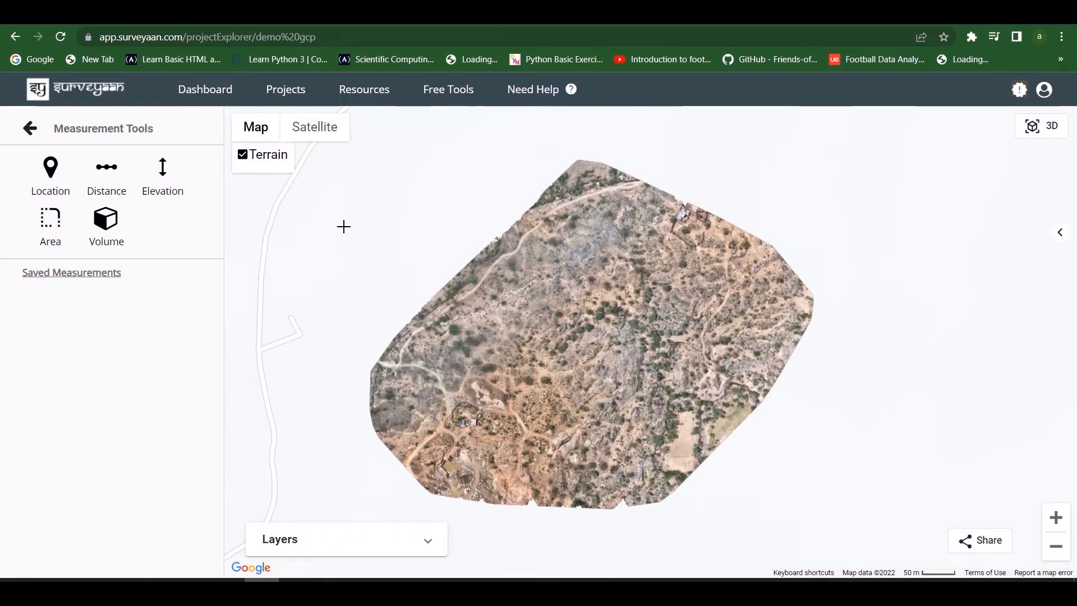
{"action": "scroll", "coordinate": [344, 227], "scroll_direction": "down", "scroll_amount": 1}
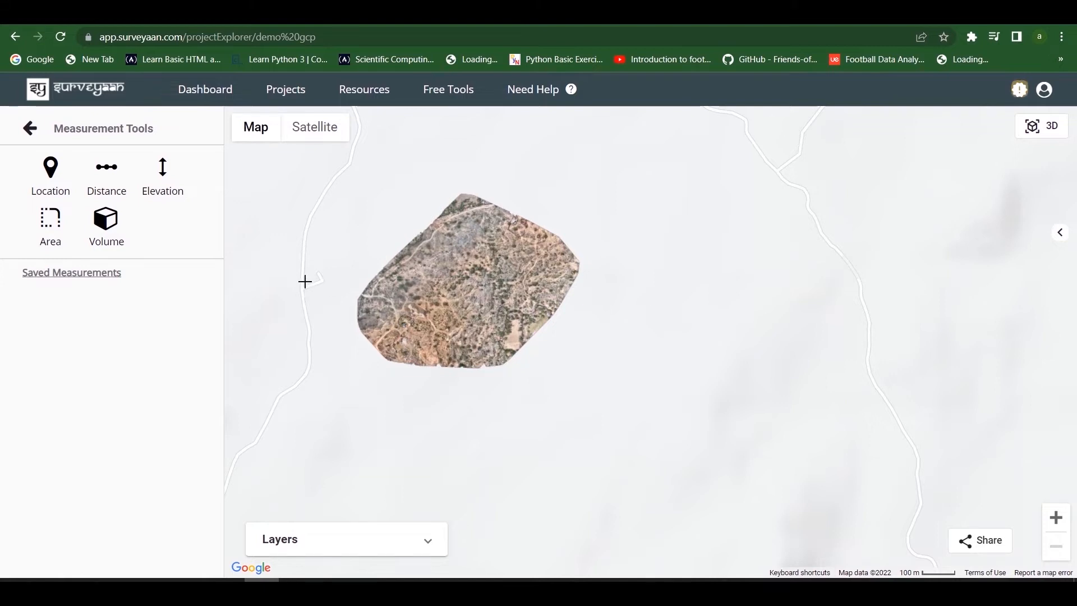
{"action": "scroll", "coordinate": [288, 243], "scroll_direction": "up", "scroll_amount": 1}
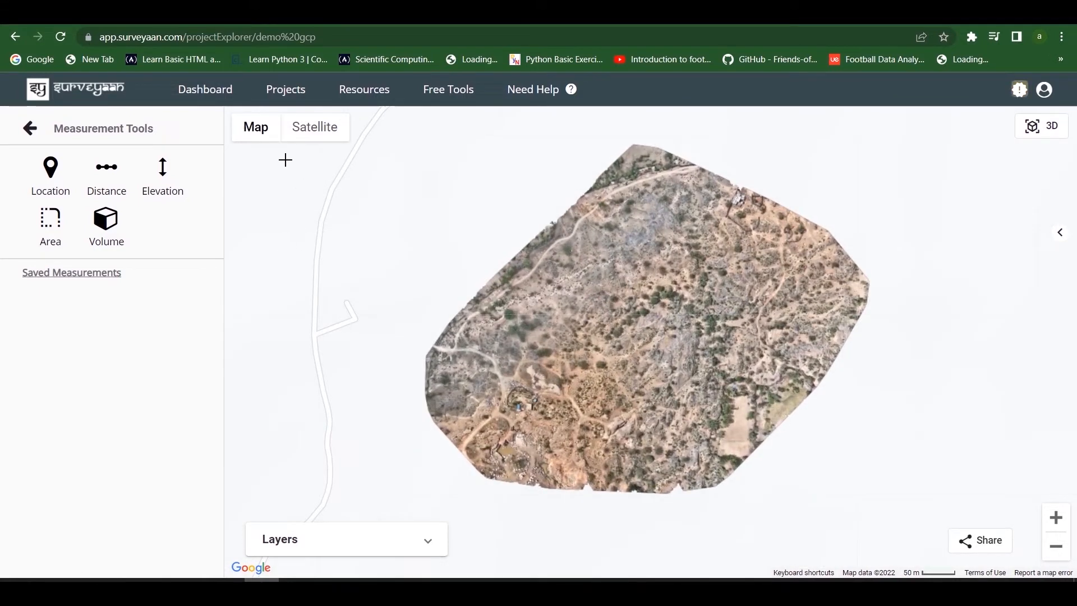
Step: Switch the base map back to Satellite with Labels enabled
{"action": "left_click", "coordinate": [300, 131]}
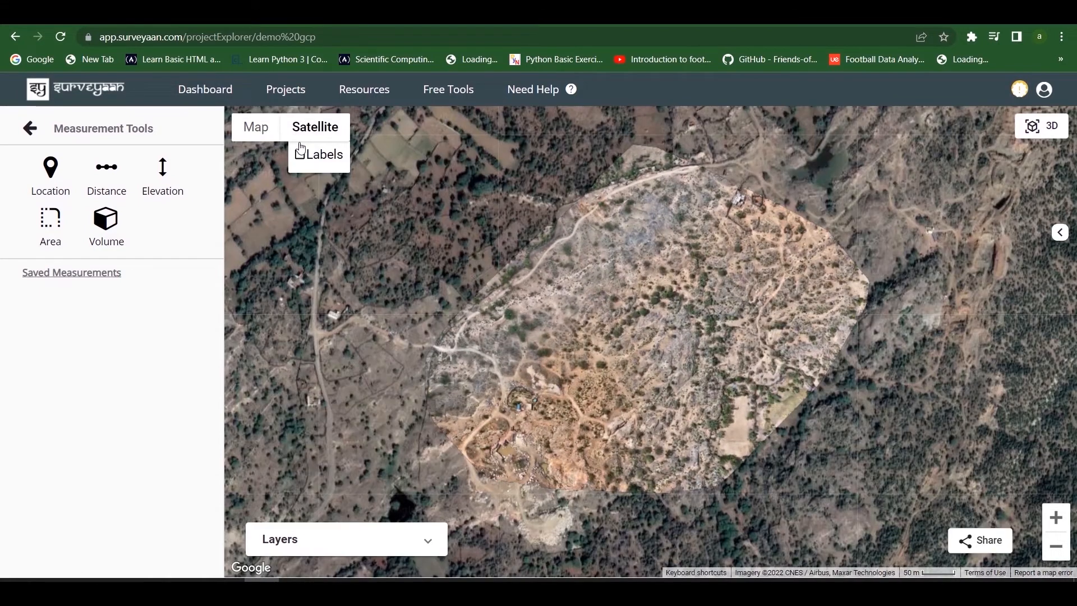
{"action": "left_click", "coordinate": [301, 157]}
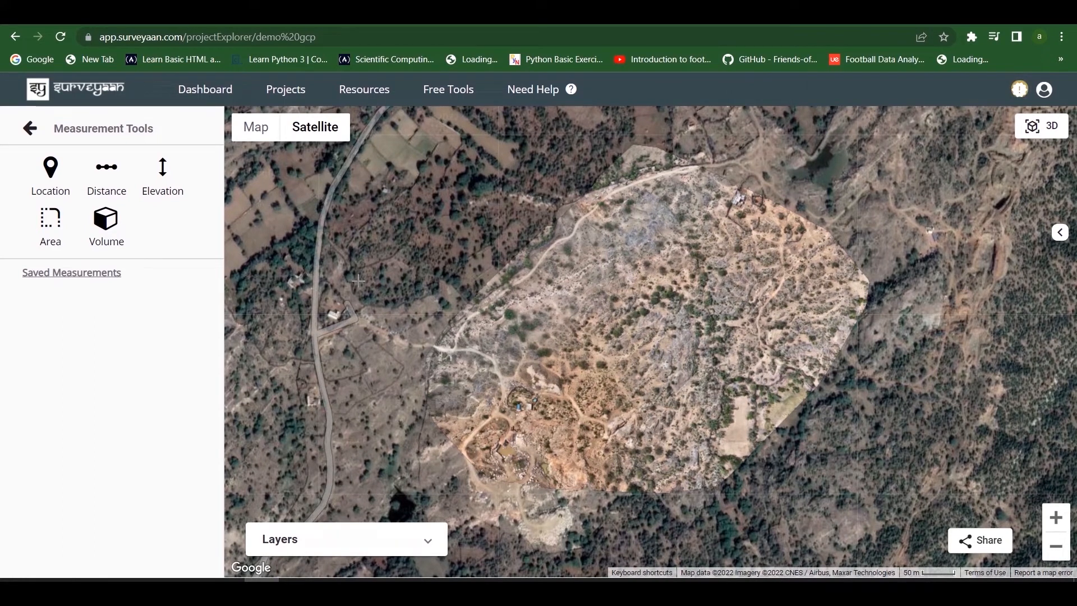
{"action": "scroll", "coordinate": [358, 280], "scroll_direction": "down", "scroll_amount": 1}
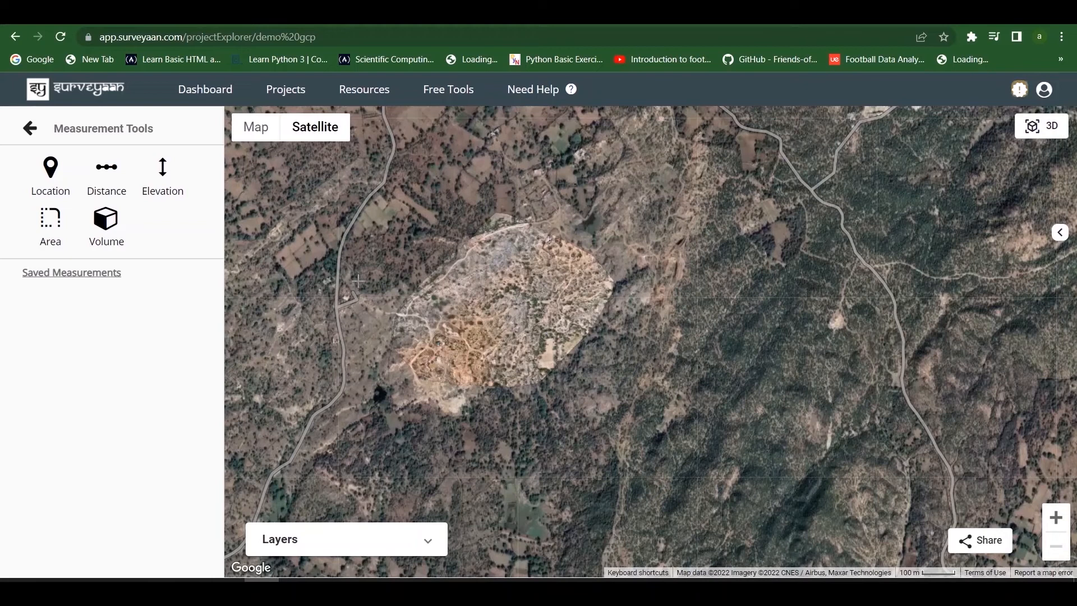
Step: Mark a location point on the bare ground near the middle of the surveyed area
{"action": "scroll", "coordinate": [357, 280], "scroll_direction": "up", "scroll_amount": 1}
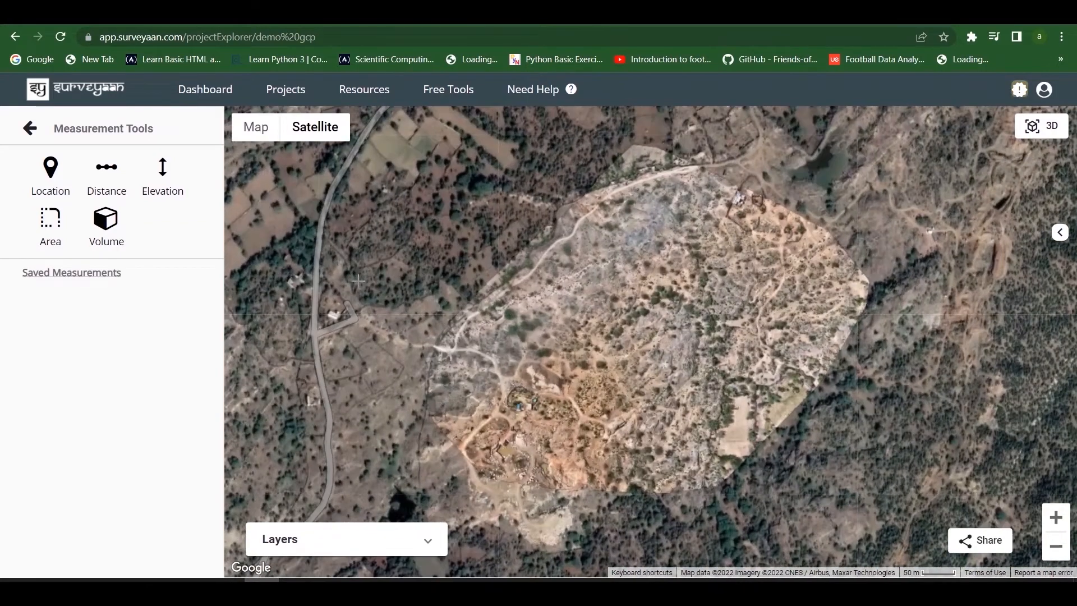
{"action": "mouse_move", "coordinate": [323, 145]}
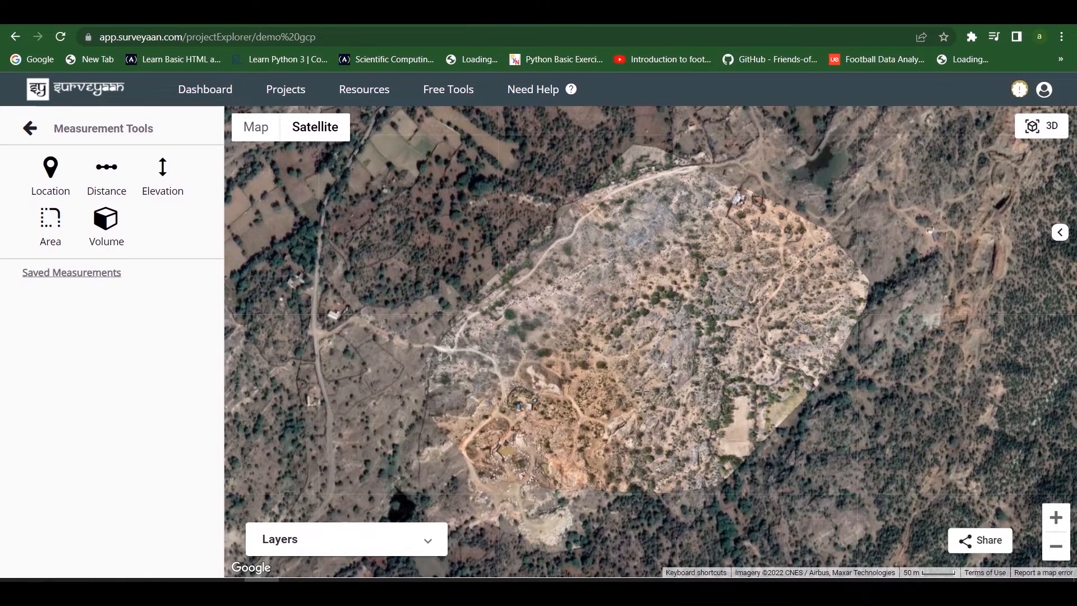
{"action": "scroll", "coordinate": [643, 392], "scroll_direction": "up", "scroll_amount": 1}
{"action": "scroll", "coordinate": [587, 338], "scroll_direction": "up", "scroll_amount": 1}
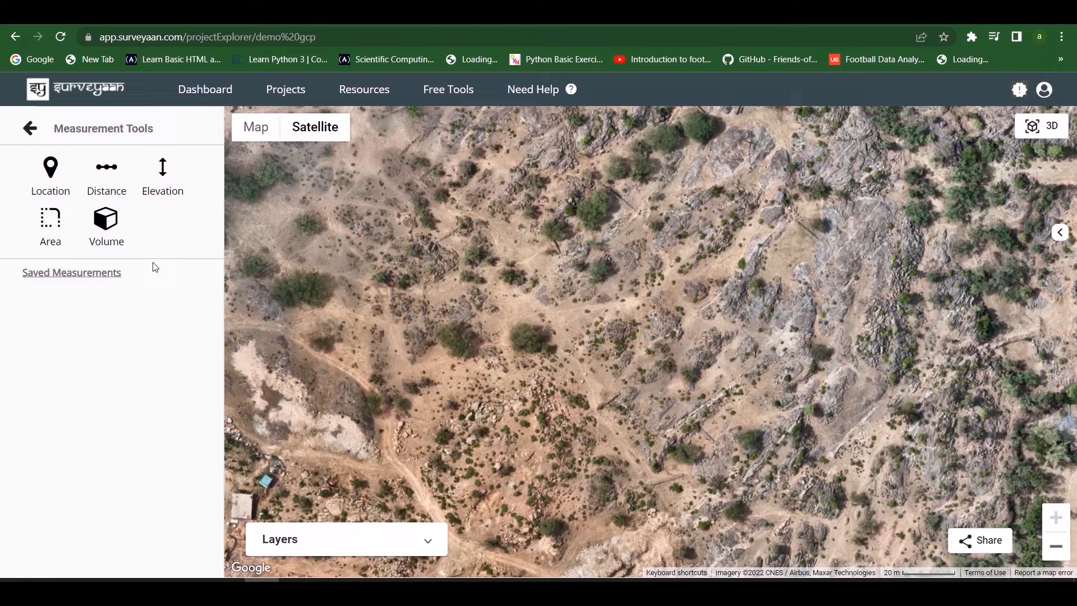
{"action": "left_click", "coordinate": [50, 191]}
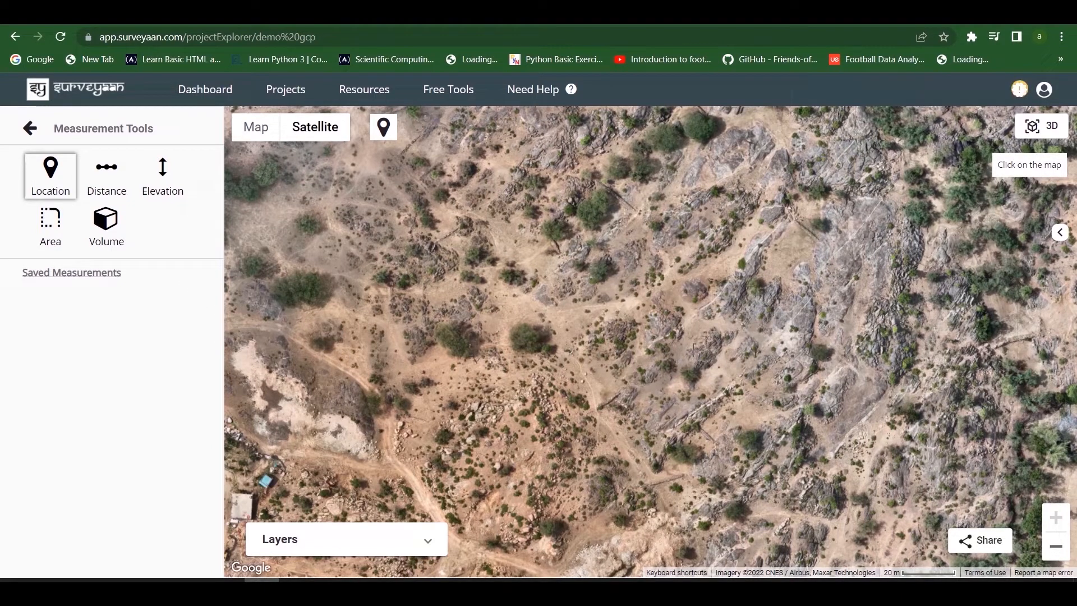
{"action": "left_click", "coordinate": [692, 329]}
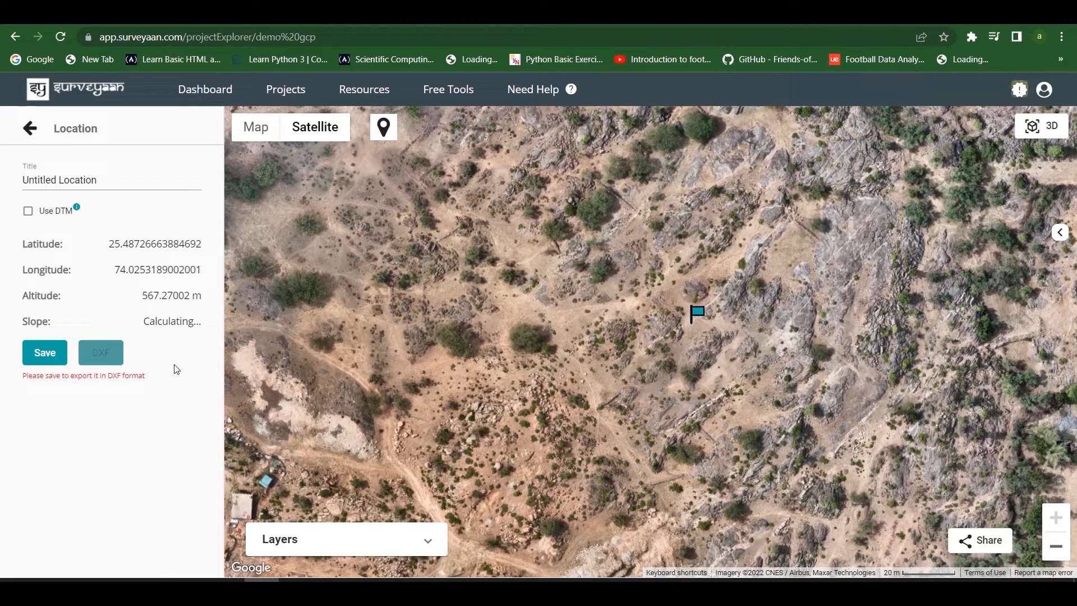
Step: Title the location measurement "Location 1"
{"action": "left_click", "coordinate": [108, 180]}
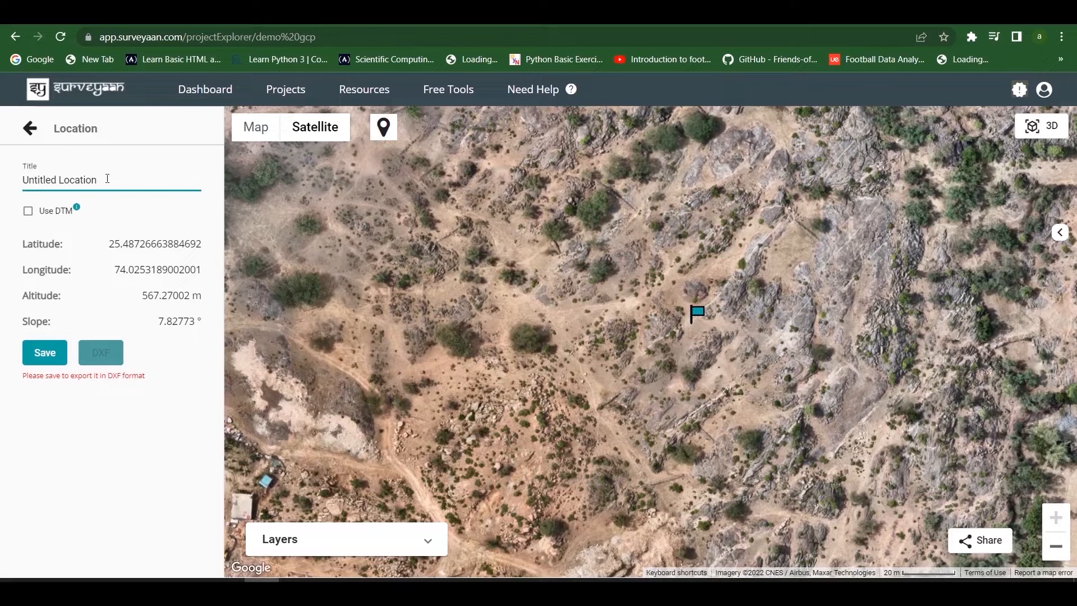
{"action": "key", "text": "BackSpace"}
{"action": "key", "text": "BackSpace"}
{"action": "key", "text": "BackSpace"}
{"action": "key", "text": "BackSpace"}
{"action": "key", "text": "BackSpace"}
{"action": "key", "text": "BackSpace"}
{"action": "key", "text": "BackSpace"}
{"action": "key", "text": "BackSpace"}
{"action": "key", "text": "BackSpace"}
{"action": "key", "text": "BackSpace"}
{"action": "key", "text": "BackSpace"}
{"action": "key", "text": "BackSpace"}
{"action": "key", "text": "BackSpace"}
{"action": "key", "text": "BackSpace"}
{"action": "key", "text": "BackSpace"}
{"action": "key", "text": "BackSpace"}
{"action": "key", "text": "BackSpace"}
{"action": "type", "text": "Location 1"}
Step: Check the location's values with Use DTM enabled, turn that option off again and save the measurement
{"action": "left_click", "coordinate": [28, 216]}
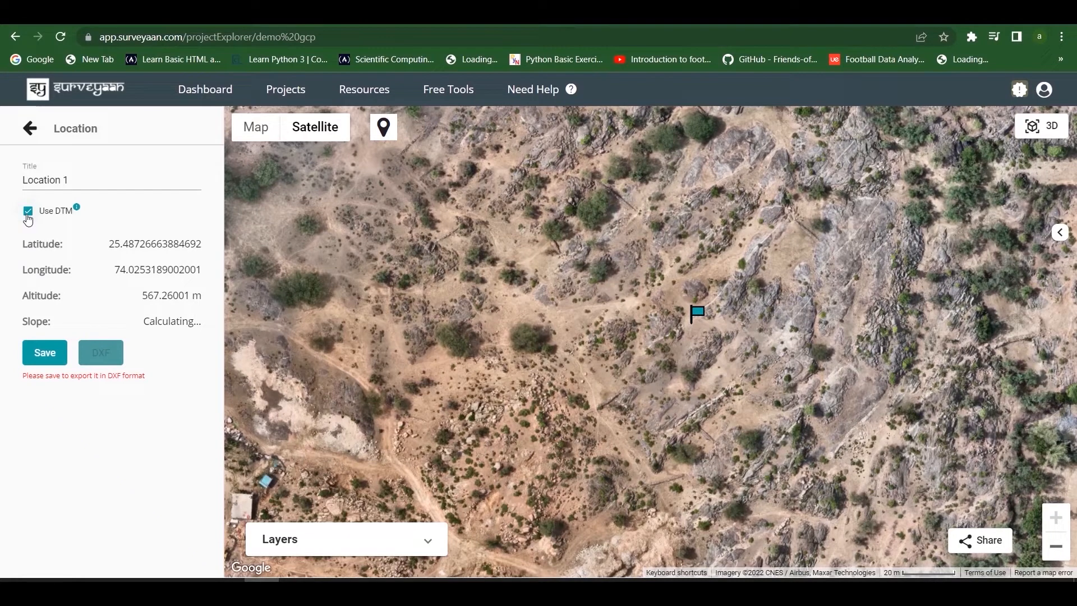
{"action": "left_click", "coordinate": [28, 211]}
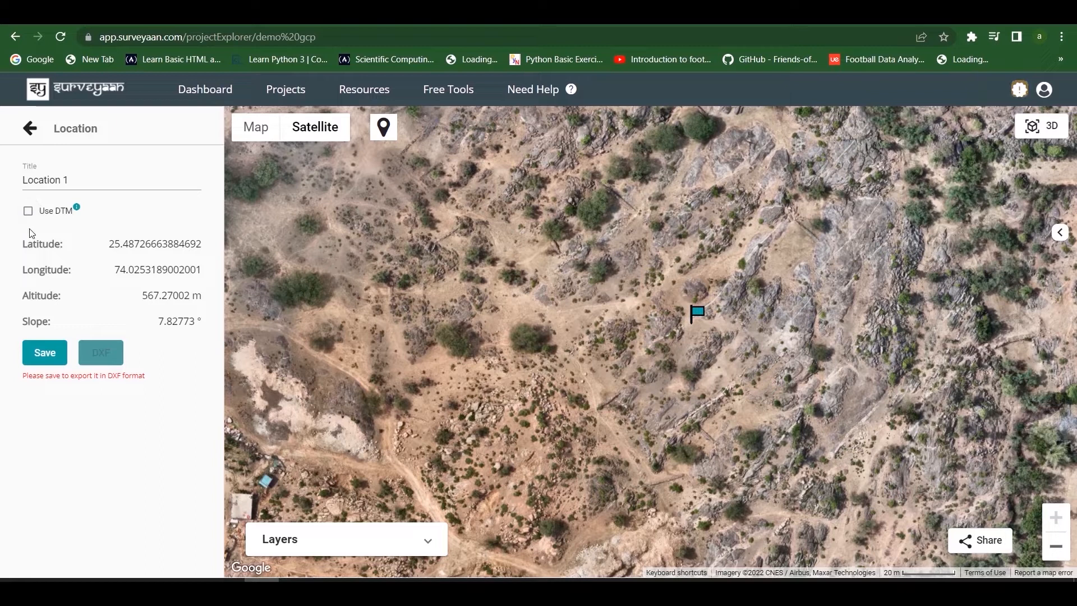
{"action": "left_click", "coordinate": [46, 353]}
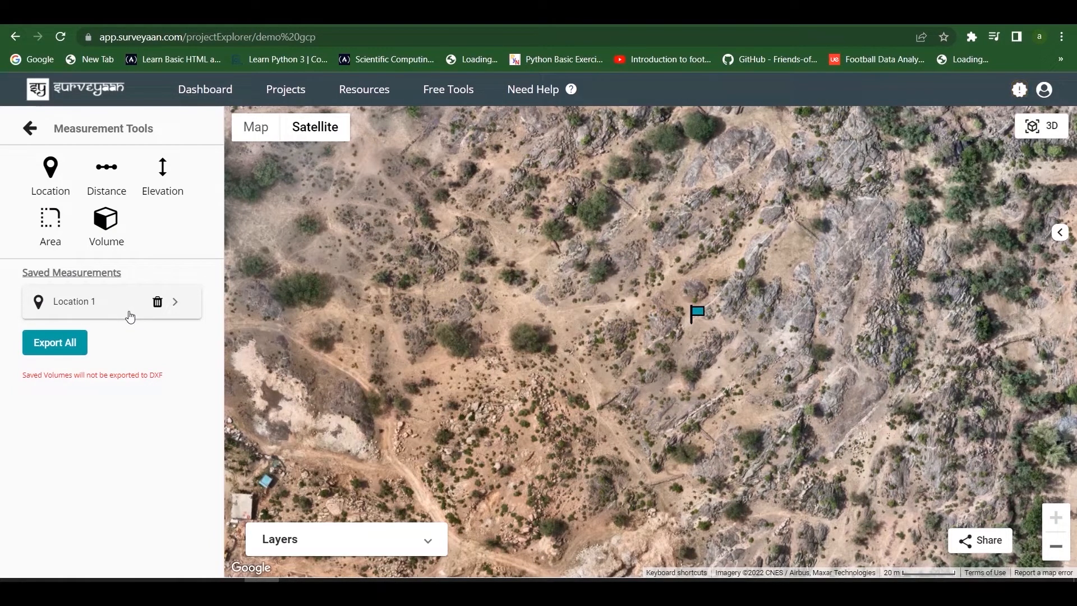
Step: Set the project's position format to Degrees Minutes Seconds in the unit settings
{"action": "left_click", "coordinate": [29, 129]}
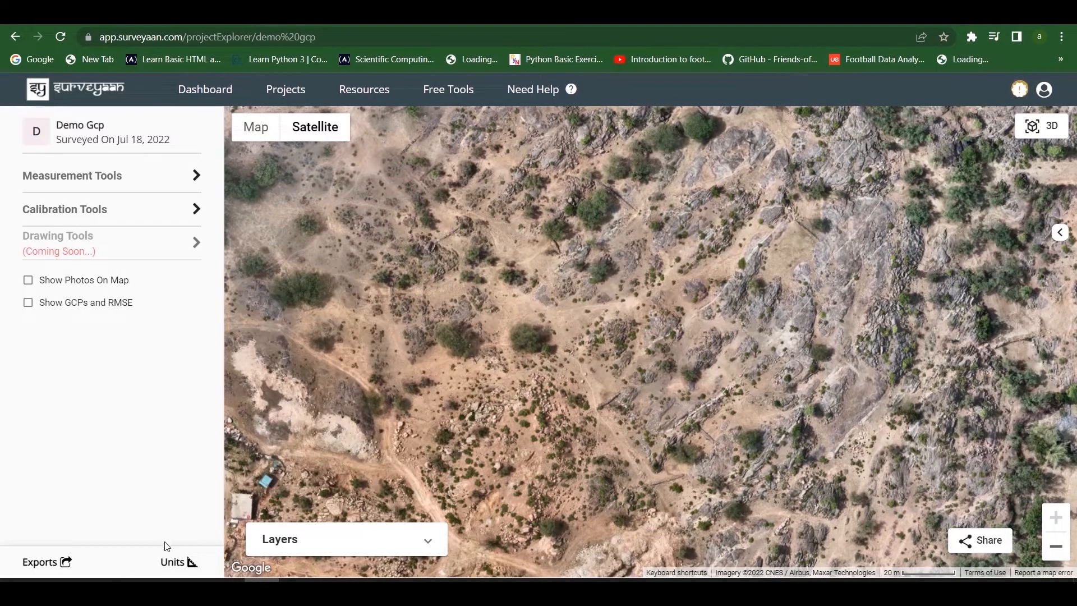
{"action": "left_click", "coordinate": [172, 561]}
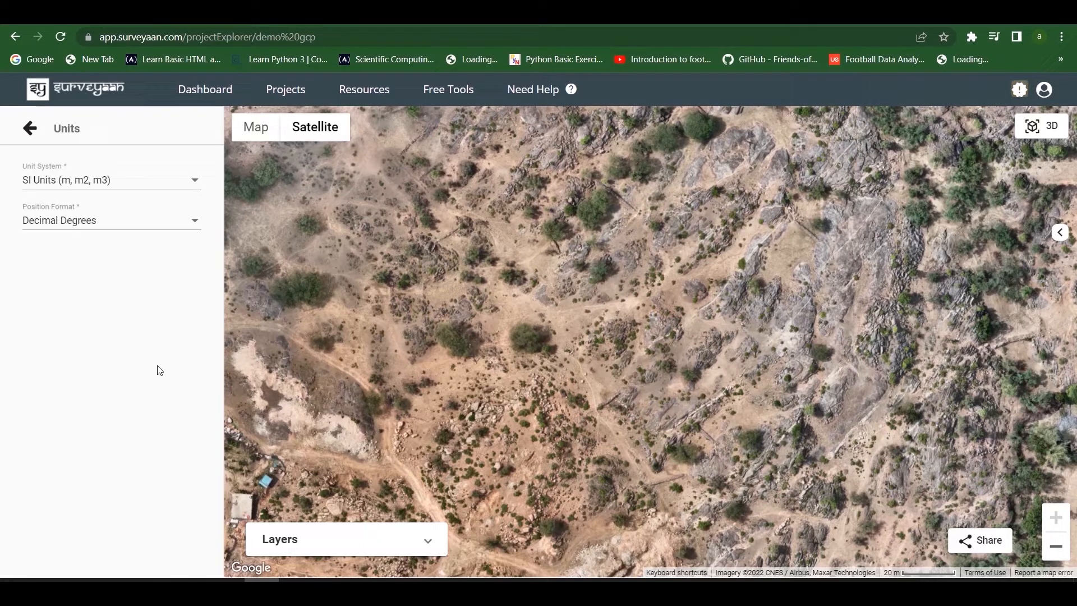
{"action": "left_click", "coordinate": [133, 227]}
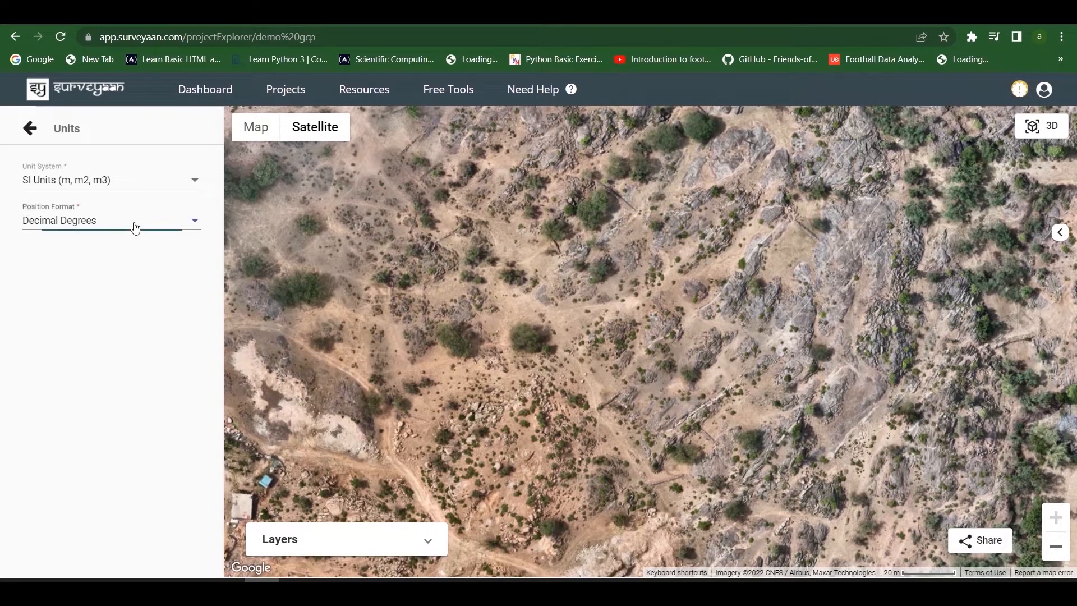
{"action": "left_click", "coordinate": [134, 249]}
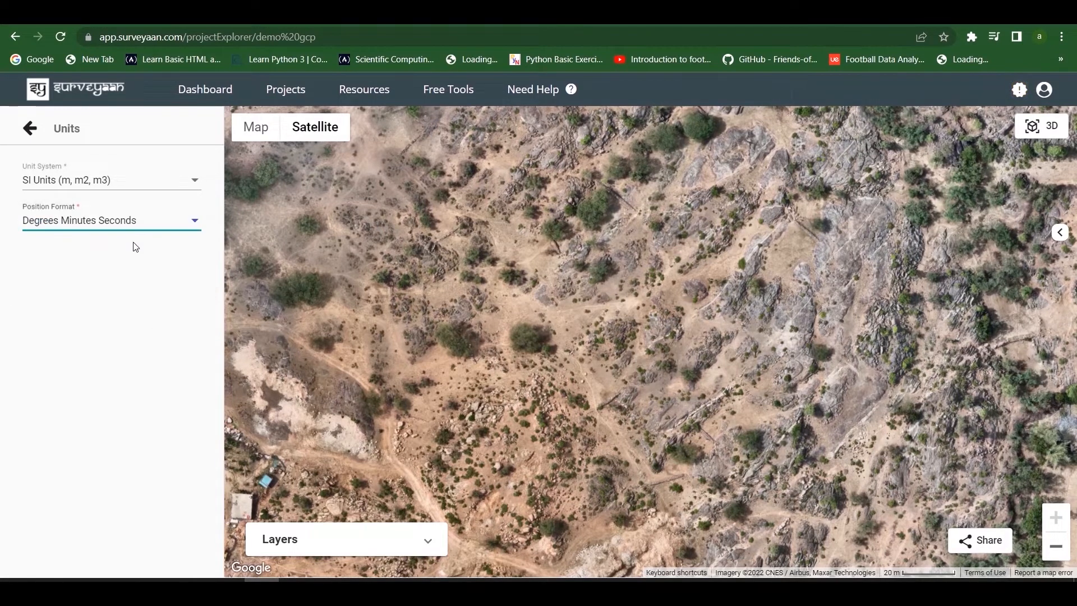
{"action": "left_click", "coordinate": [31, 130]}
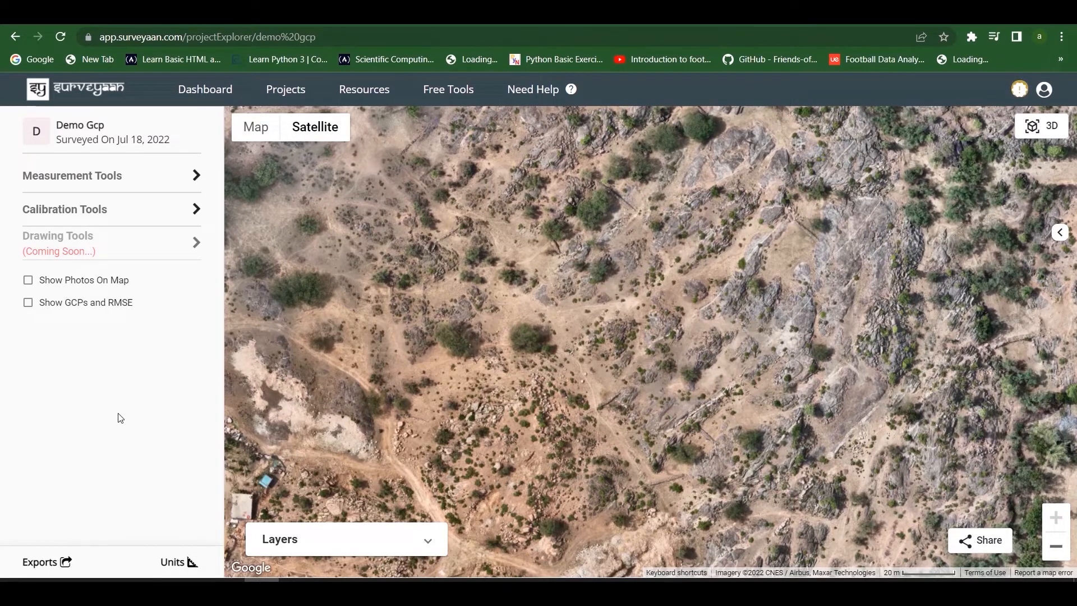
Step: Review the saved Location 1 measurement's coordinates in degrees, minutes and seconds
{"action": "left_click", "coordinate": [102, 183]}
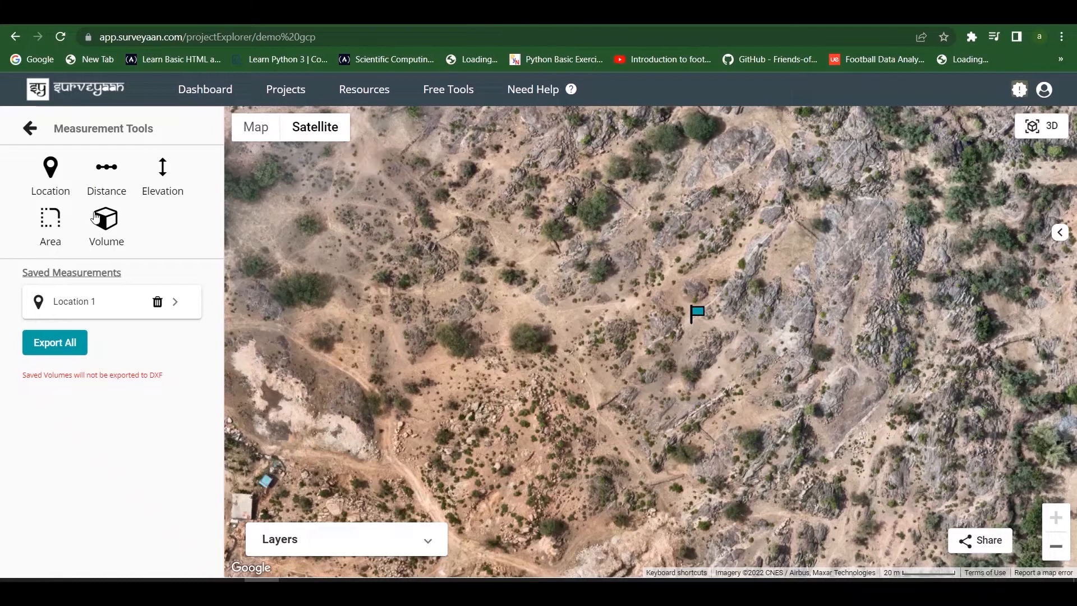
{"action": "left_click", "coordinate": [87, 308]}
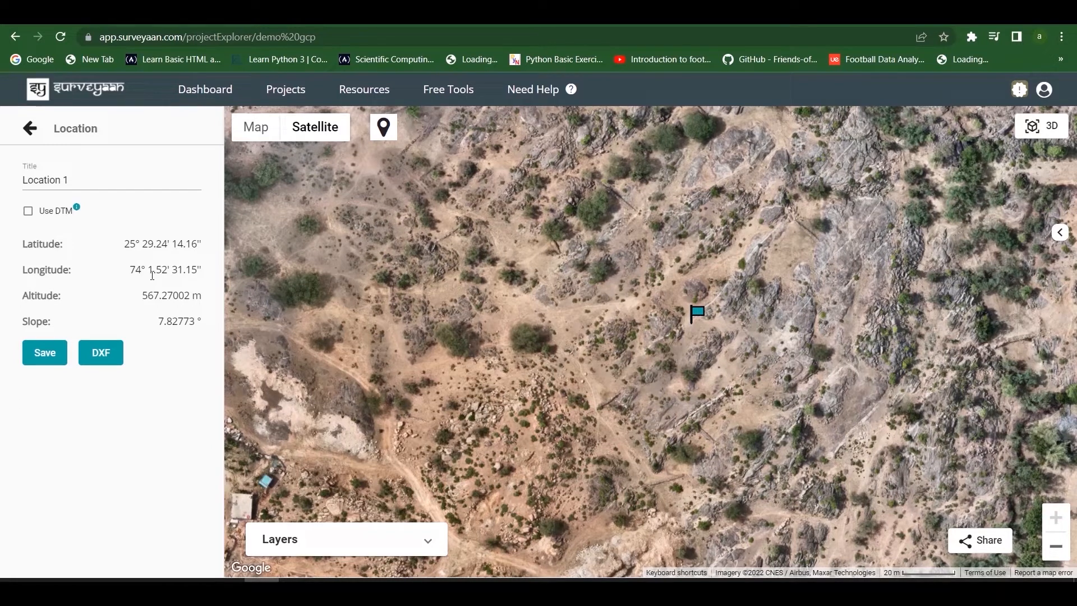
{"action": "left_click", "coordinate": [28, 131]}
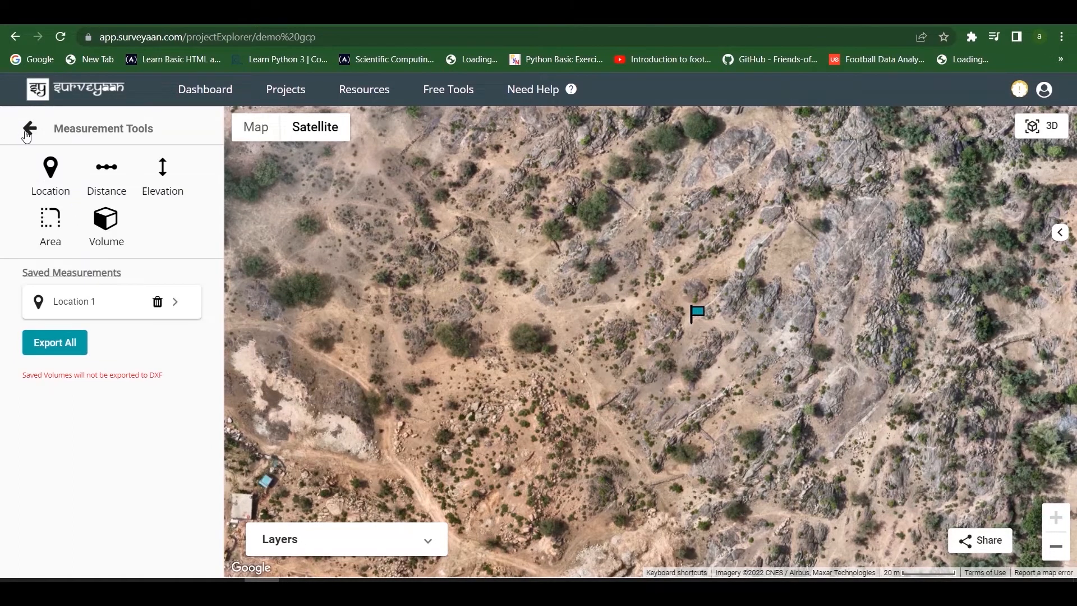
Step: Change the project's position format to UTM Coordinates
{"action": "left_click", "coordinate": [28, 129]}
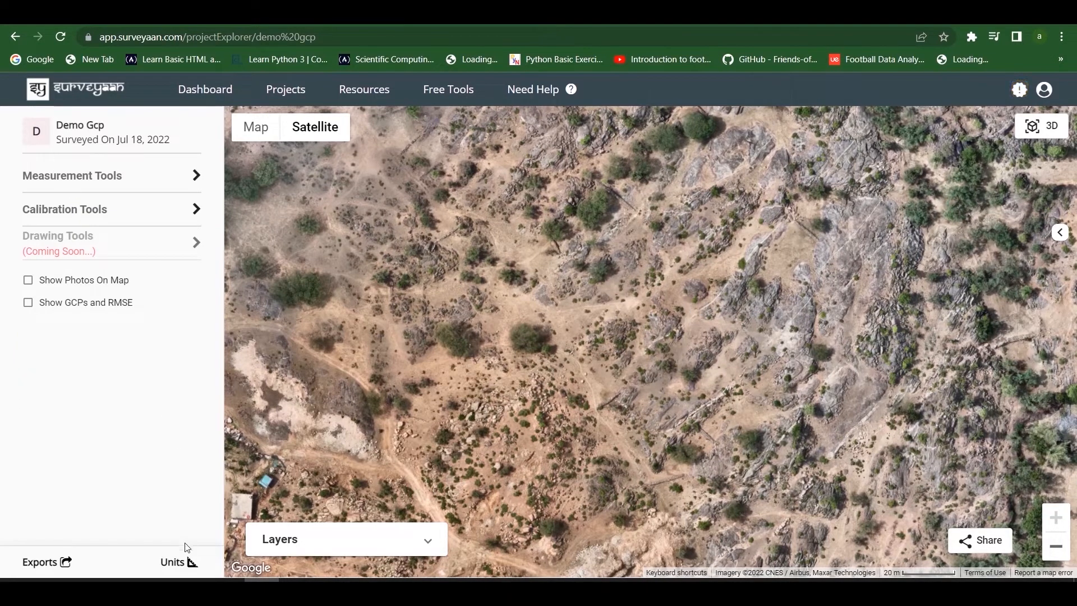
{"action": "left_click", "coordinate": [183, 560]}
{"action": "left_click", "coordinate": [137, 224]}
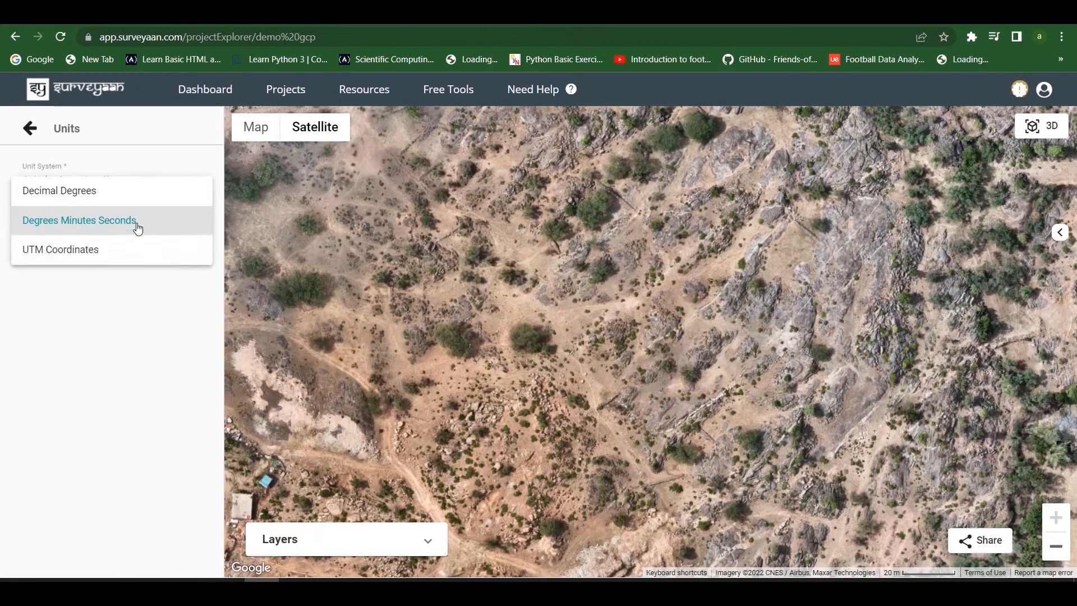
{"action": "left_click", "coordinate": [138, 247]}
{"action": "left_click", "coordinate": [34, 141]}
Step: Review the saved Location 1 measurement's easting, northing and UTM zone
{"action": "left_click", "coordinate": [58, 179]}
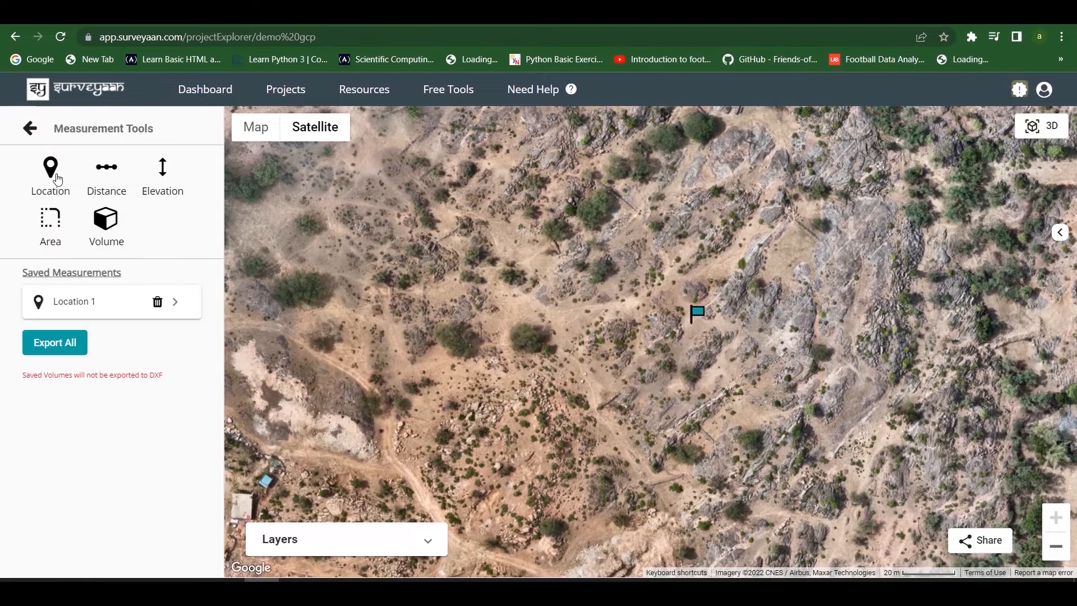
{"action": "left_click", "coordinate": [101, 307]}
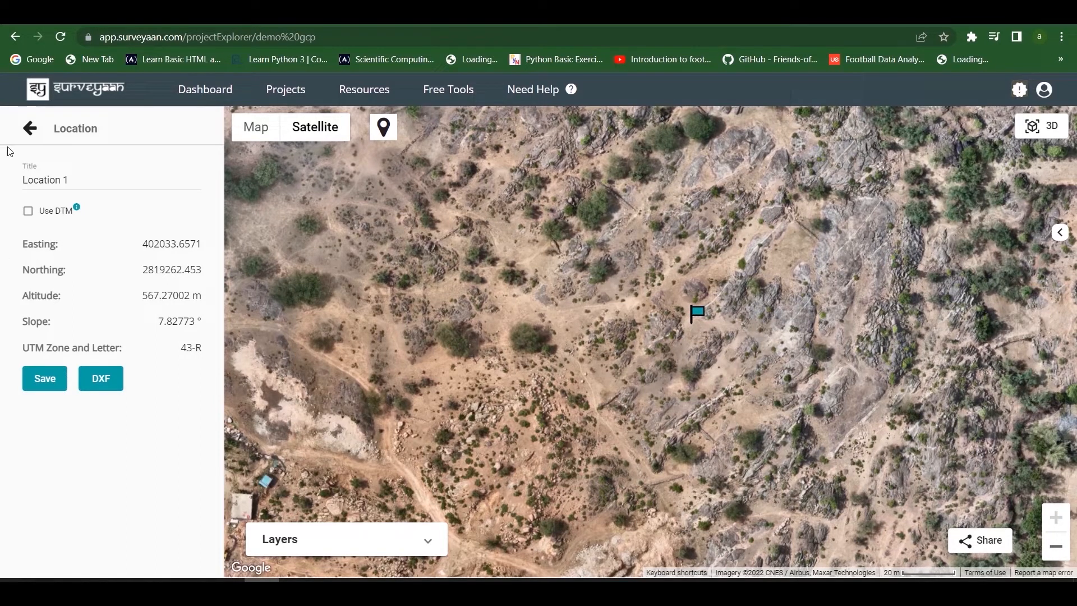
{"action": "left_click", "coordinate": [29, 130]}
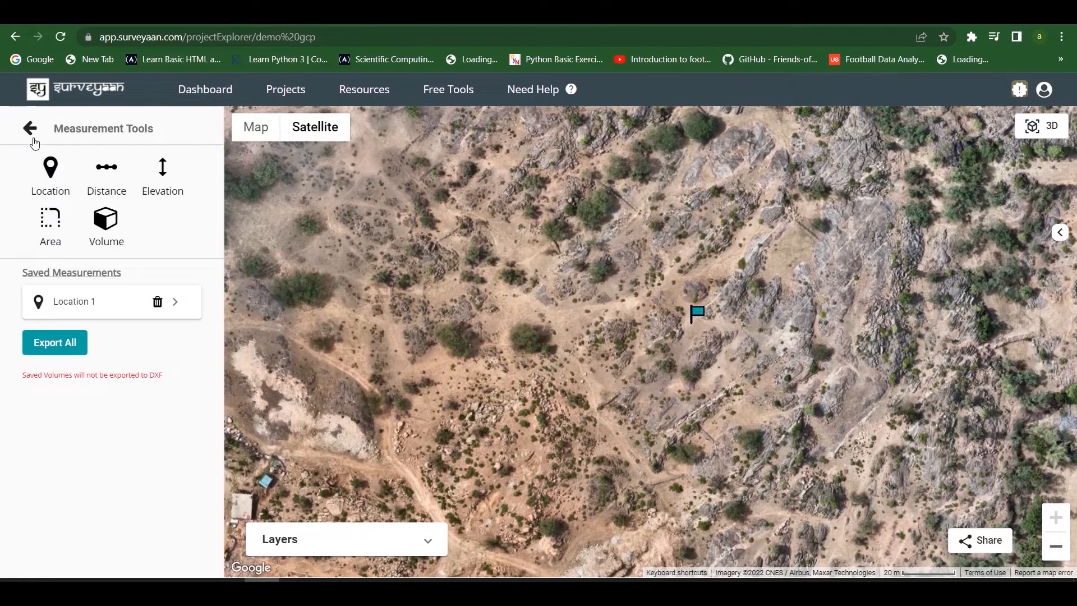
Step: Draw a nearly horizontal distance line about 70 m long across the Location 1 area and compare its 3D length with Use DTM on and off
{"action": "left_click", "coordinate": [111, 187]}
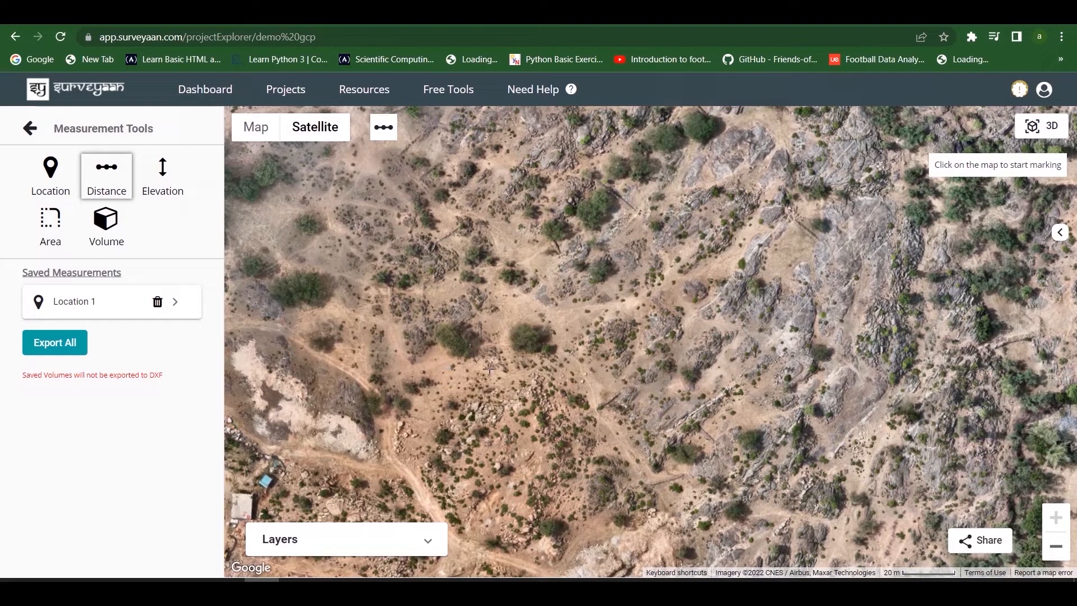
{"action": "left_click", "coordinate": [557, 319]}
{"action": "left_click", "coordinate": [739, 315]}
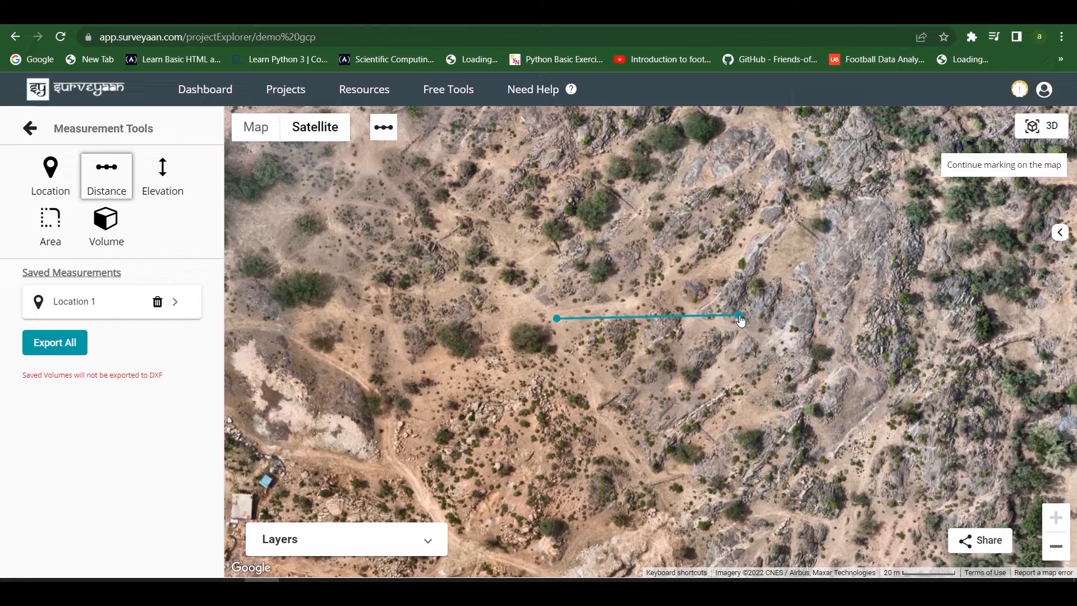
{"action": "left_click", "coordinate": [740, 317]}
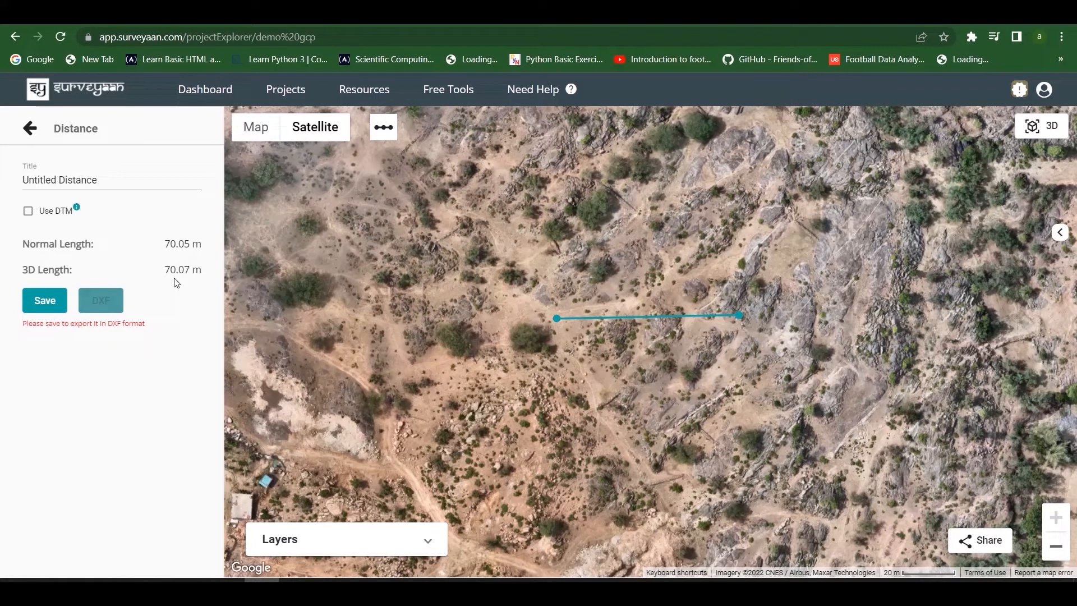
{"action": "left_click", "coordinate": [29, 211]}
{"action": "left_click", "coordinate": [28, 216]}
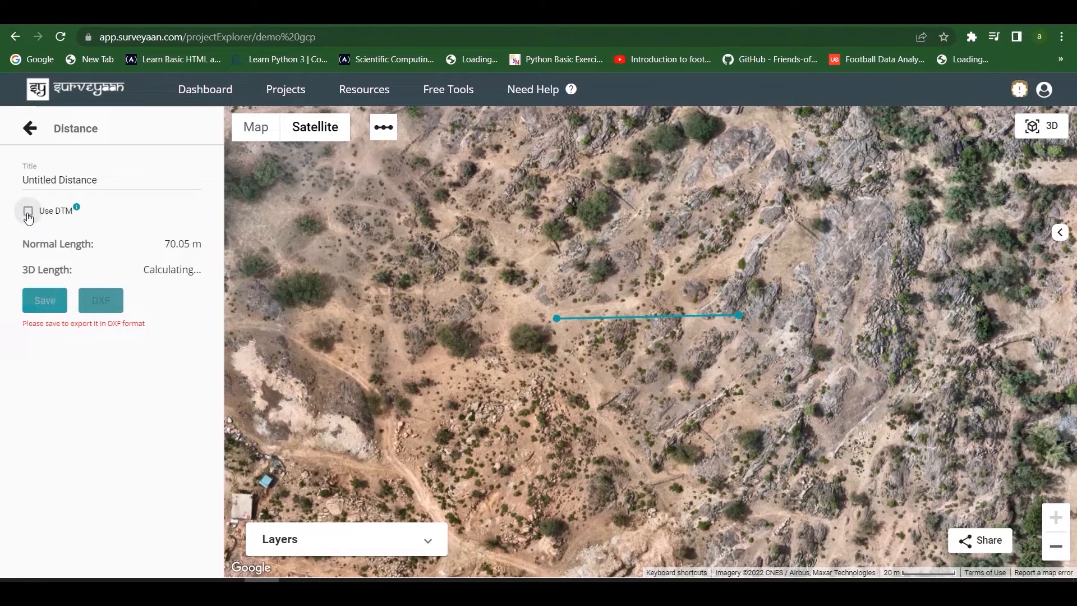
Step: Title the distance measurement "Distance 1" and save it
{"action": "left_click", "coordinate": [97, 179]}
{"action": "key", "text": "BackSpace"}
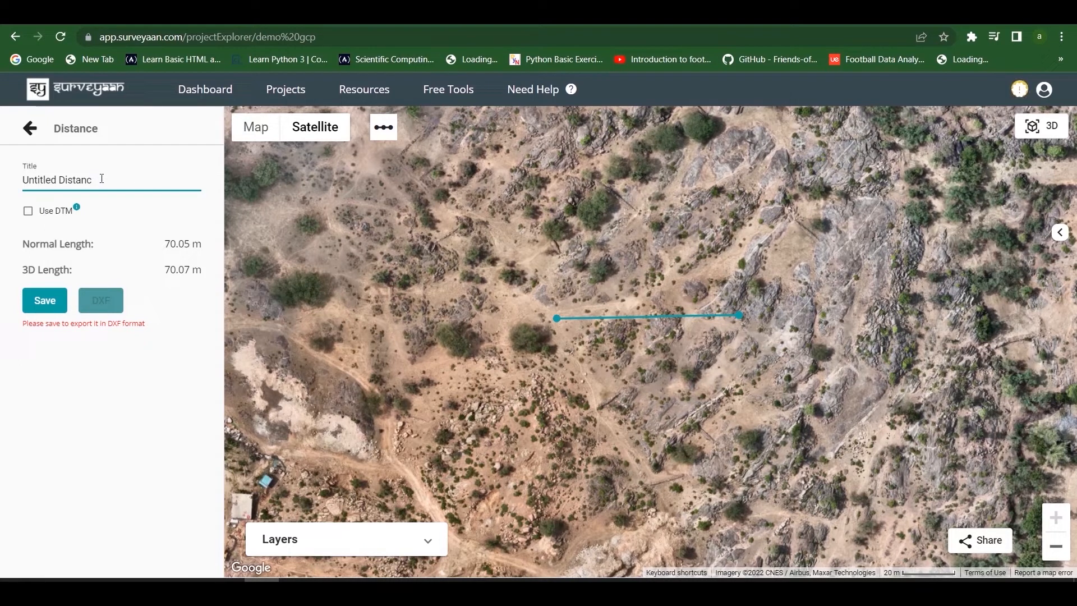
{"action": "key", "text": "BackSpace"}
{"action": "key", "text": "BackSpace"}
{"action": "key", "text": "BackSpace"}
{"action": "key", "text": "BackSpace"}
{"action": "key", "text": "BackSpace"}
{"action": "key", "text": "BackSpace"}
{"action": "key", "text": "BackSpace"}
{"action": "key", "text": "BackSpace"}
{"action": "key", "text": "BackSpace"}
{"action": "key", "text": "BackSpace"}
{"action": "key", "text": "BackSpace"}
{"action": "key", "text": "BackSpace"}
{"action": "key", "text": "BackSpace"}
{"action": "key", "text": "BackSpace"}
{"action": "key", "text": "BackSpace"}
{"action": "key", "text": "BackSpace"}
{"action": "type", "text": "Distance 1"}
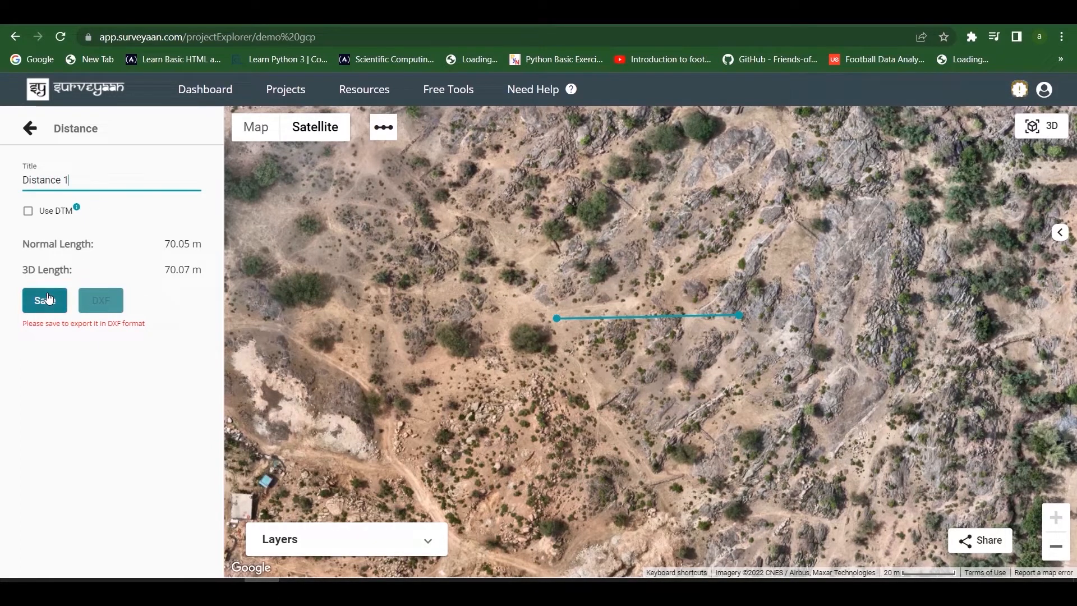
{"action": "left_click", "coordinate": [48, 299]}
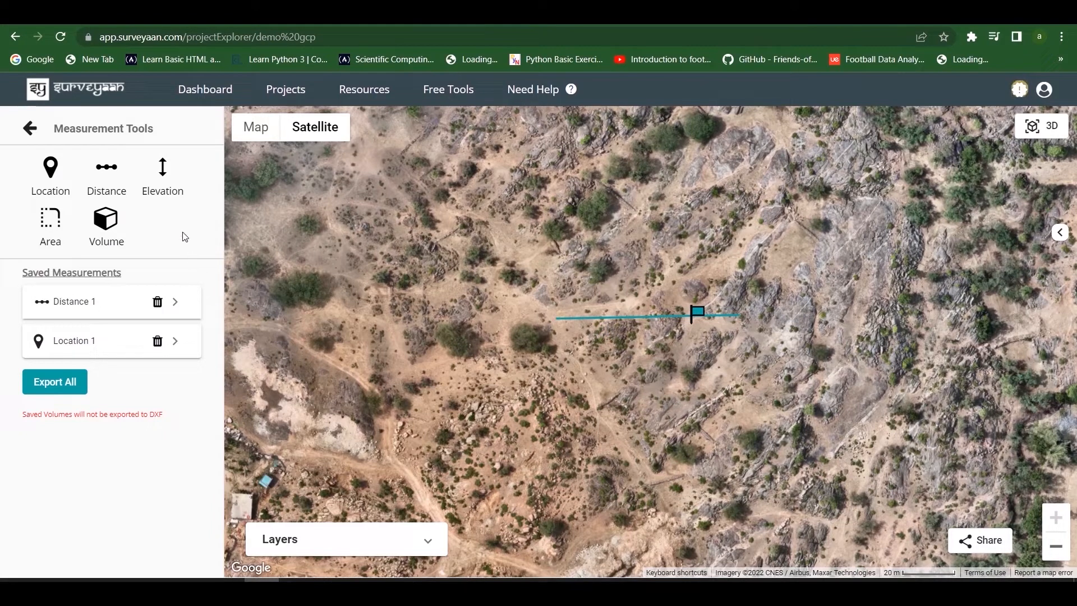
Step: Draw a diagonal elevation profile line across the rocky slope southeast of the Location 1 area
{"action": "left_click", "coordinate": [175, 191]}
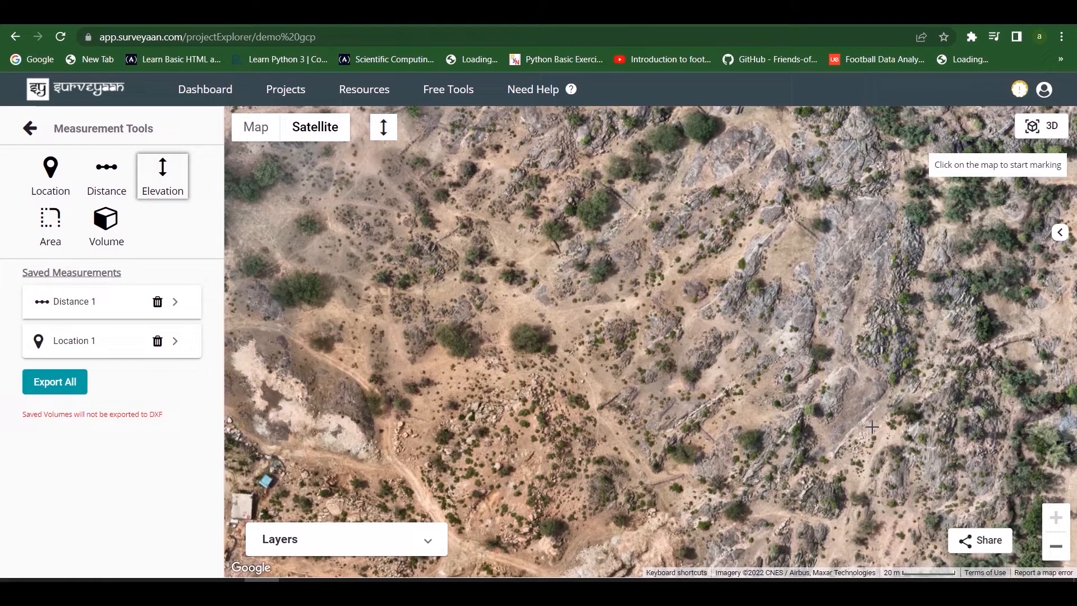
{"action": "left_click", "coordinate": [873, 427]}
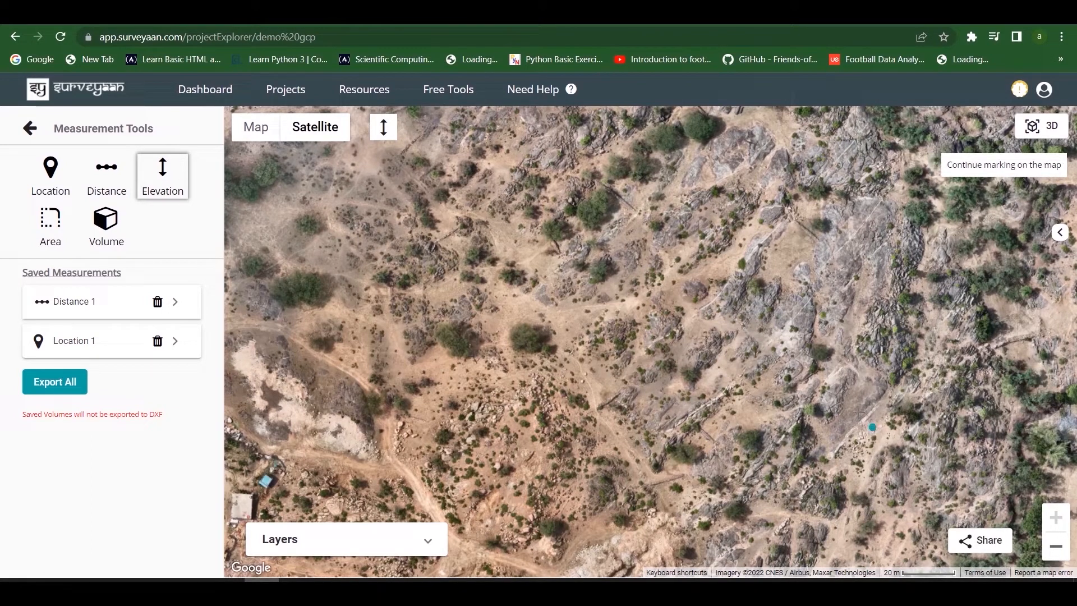
{"action": "left_click", "coordinate": [770, 313]}
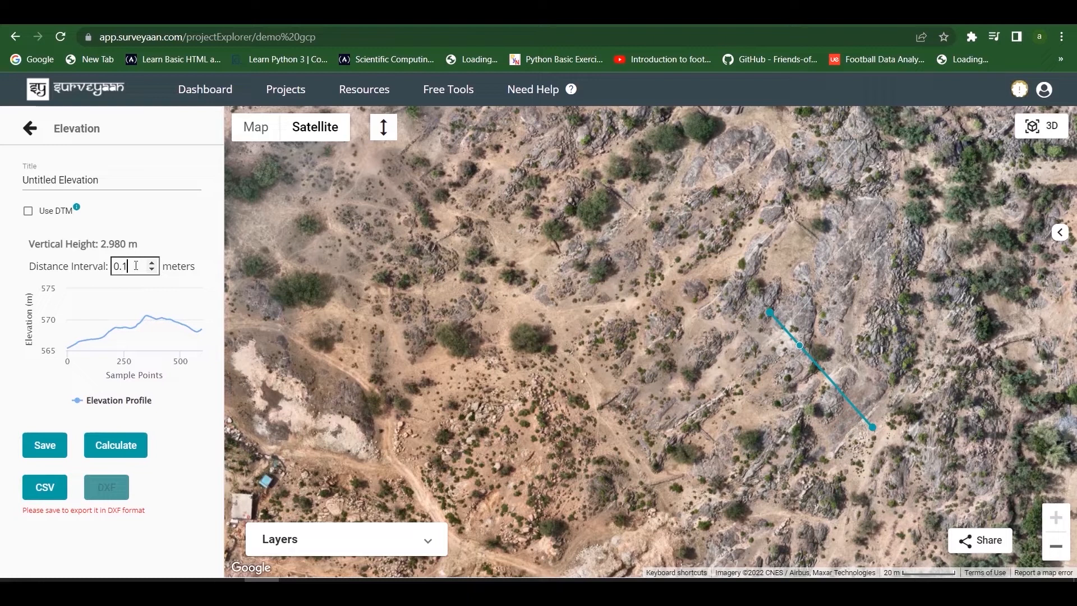
Step: Recalculate the elevation profile with a distance interval of 1 meter and inspect the sample points on its graph
{"action": "left_click_drag", "start_coordinate": [124, 266], "coordinate": [110, 265]}
{"action": "type", "text": "1"}
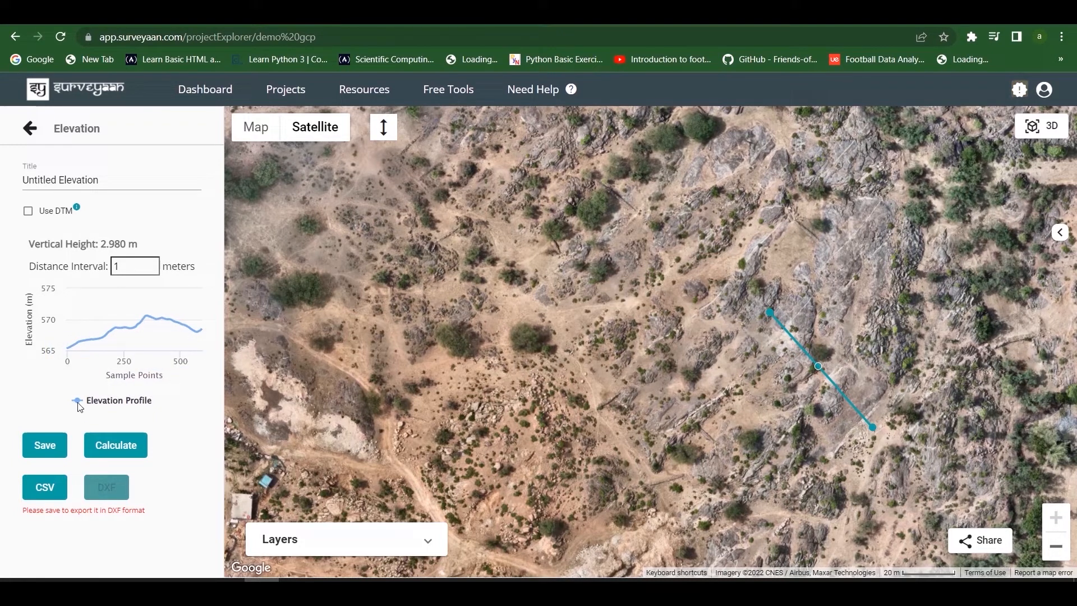
{"action": "left_click", "coordinate": [114, 445]}
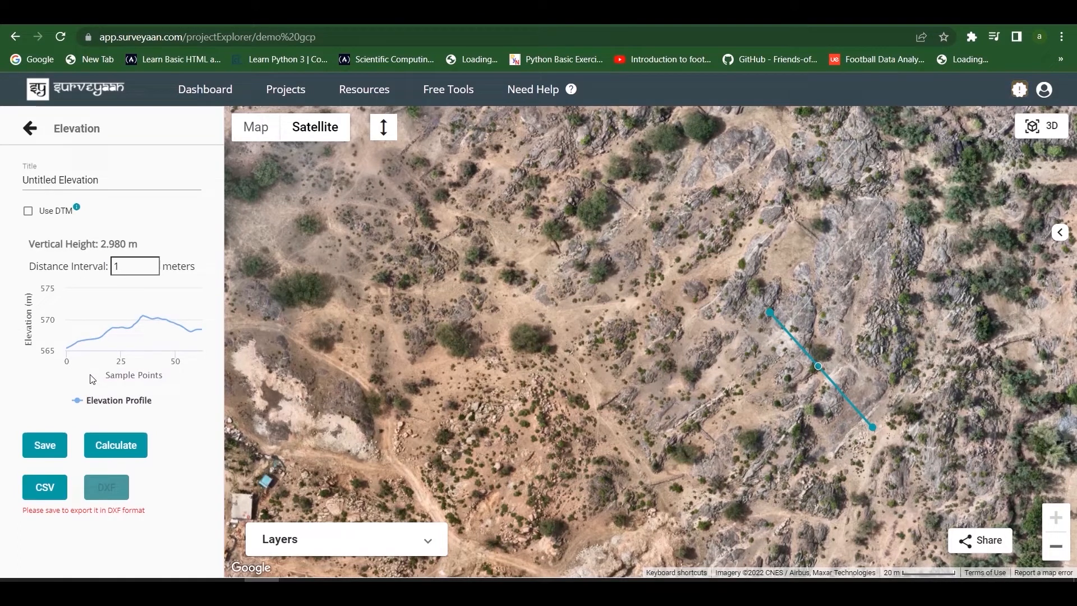
{"action": "mouse_move", "coordinate": [69, 345]}
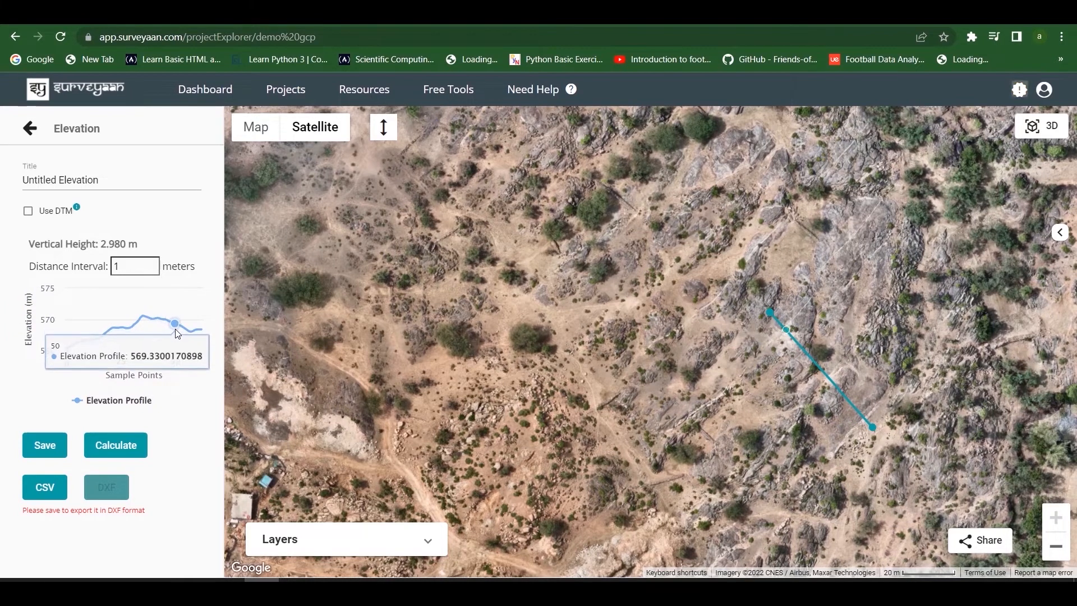
Step: Recalculate the elevation profile with a distance interval of 5 meters and compare it with Use DTM on and off
{"action": "left_click", "coordinate": [137, 267]}
{"action": "key", "text": "BackSpace"}
{"action": "type", "text": "0.1"}
{"action": "double_click", "coordinate": [120, 267]}
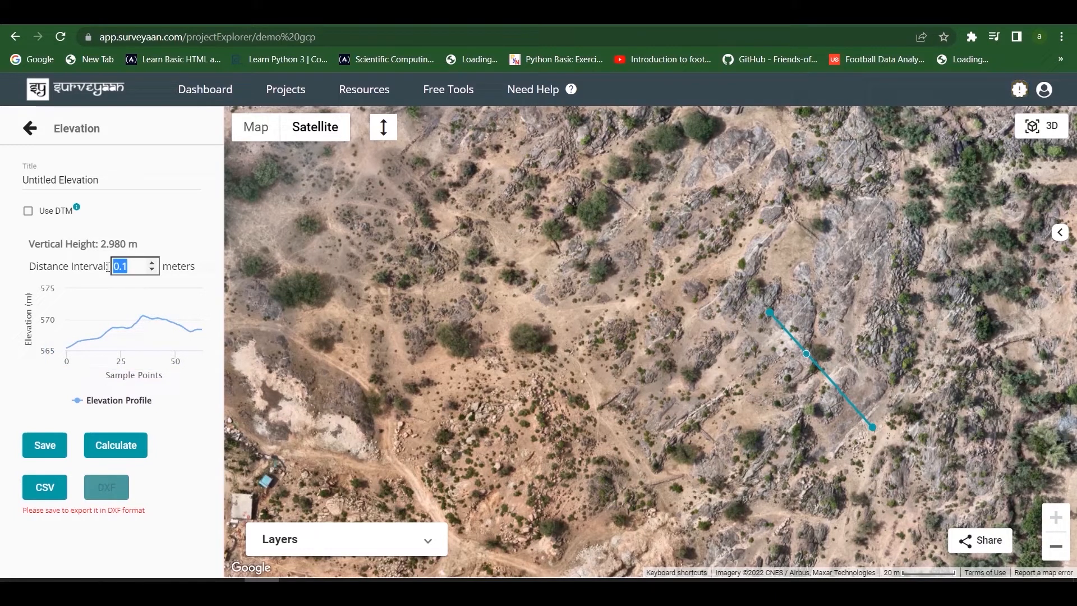
{"action": "type", "text": "5"}
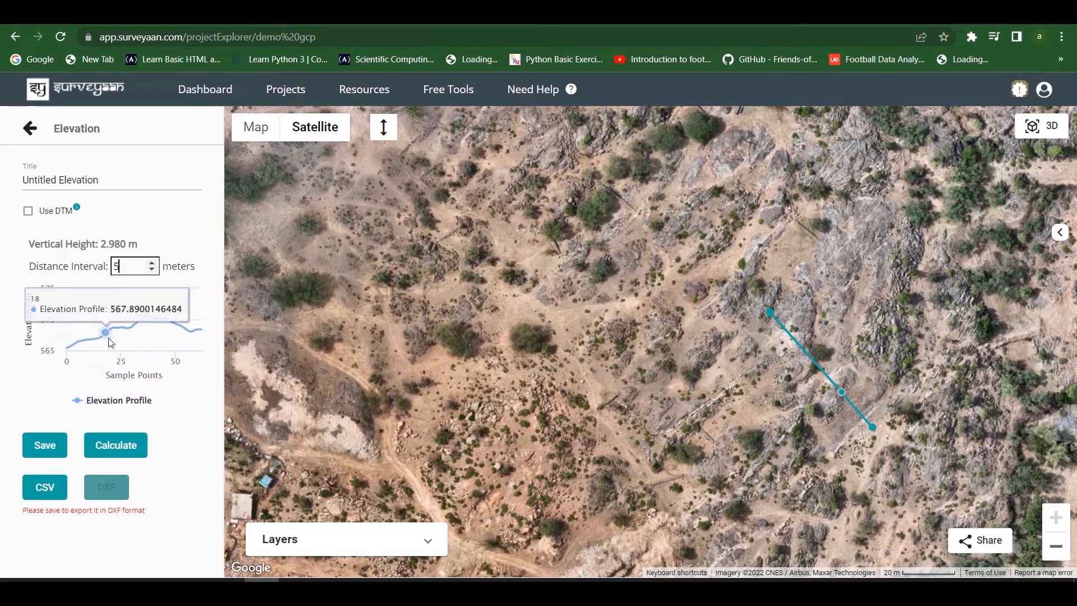
{"action": "left_click", "coordinate": [125, 440]}
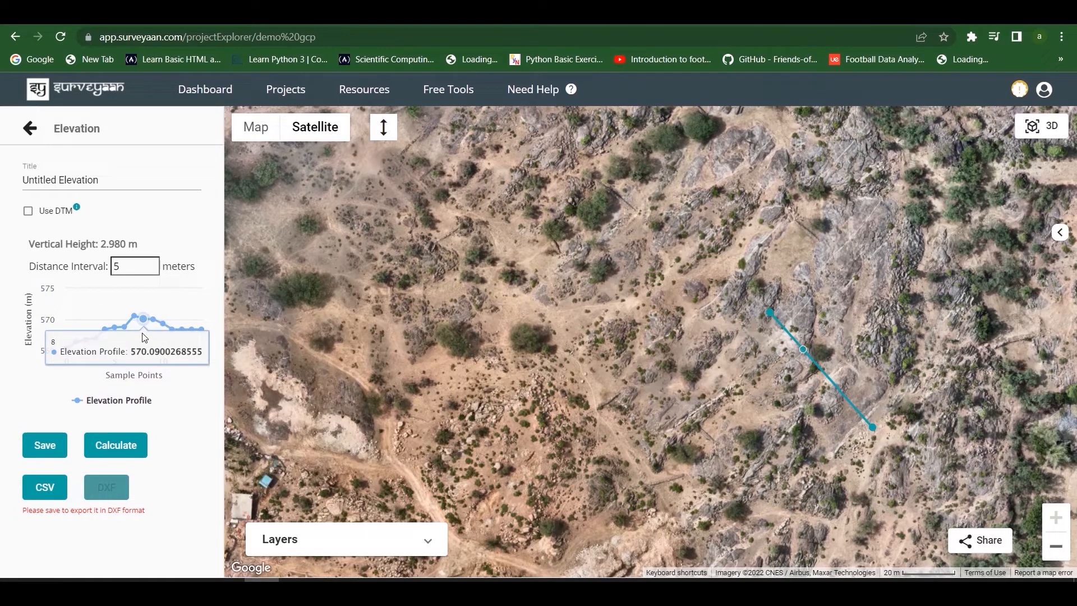
{"action": "left_click", "coordinate": [28, 212]}
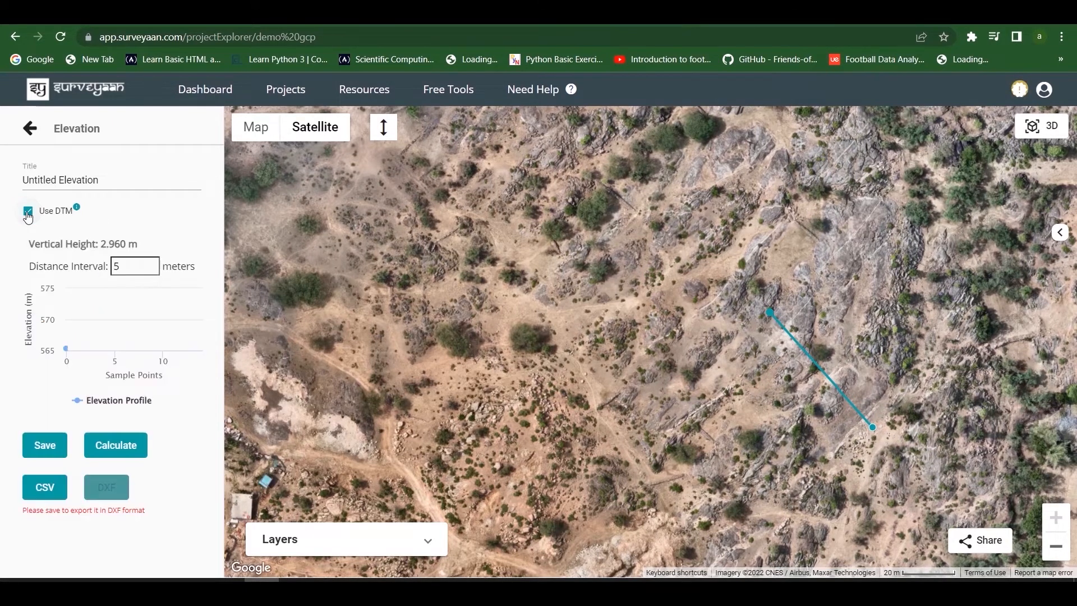
{"action": "left_click", "coordinate": [28, 212]}
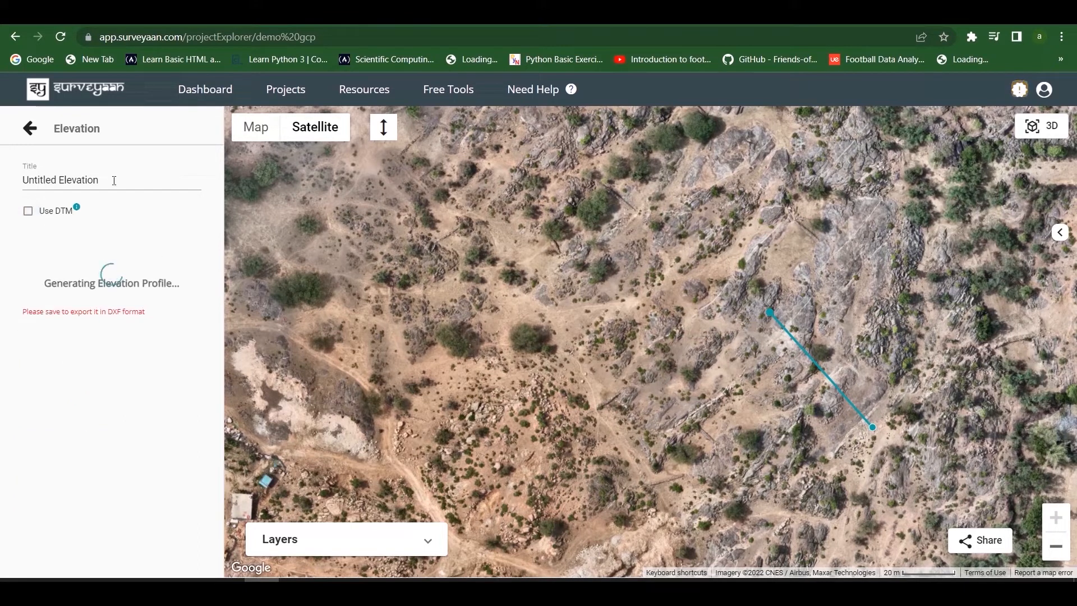
Step: Title the elevation measurement "Elevation 1" and save it
{"action": "left_click", "coordinate": [59, 183]}
{"action": "key", "text": "BackSpace"}
{"action": "key", "text": "BackSpace"}
{"action": "key", "text": "BackSpace"}
{"action": "key", "text": "BackSpace"}
{"action": "key", "text": "BackSpace"}
{"action": "key", "text": "BackSpace"}
{"action": "key", "text": "BackSpace"}
{"action": "key", "text": "BackSpace"}
{"action": "key", "text": "BackSpace"}
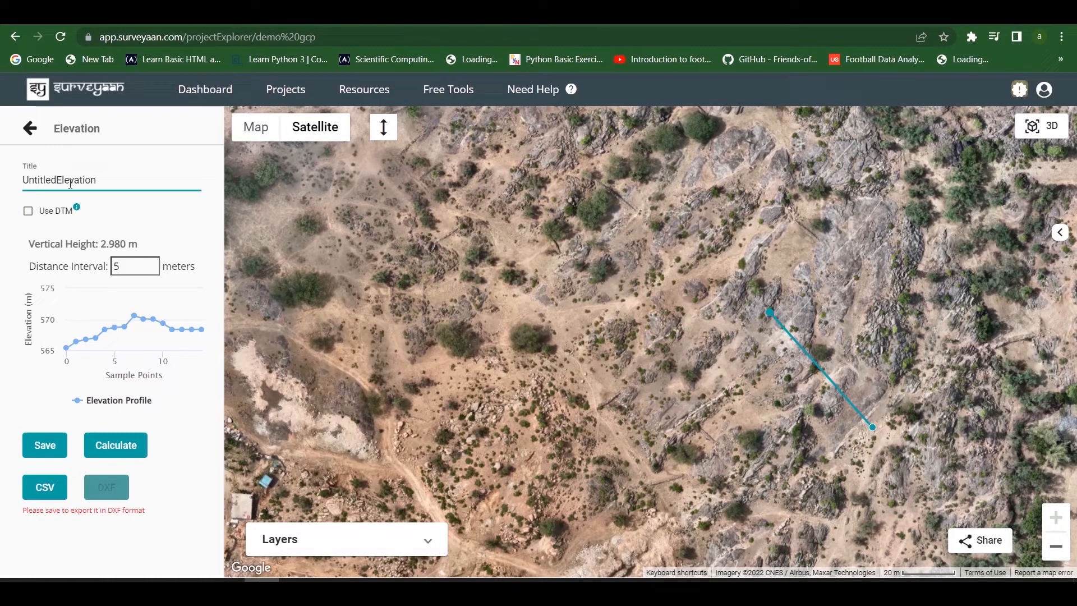
{"action": "type", "text": "1"}
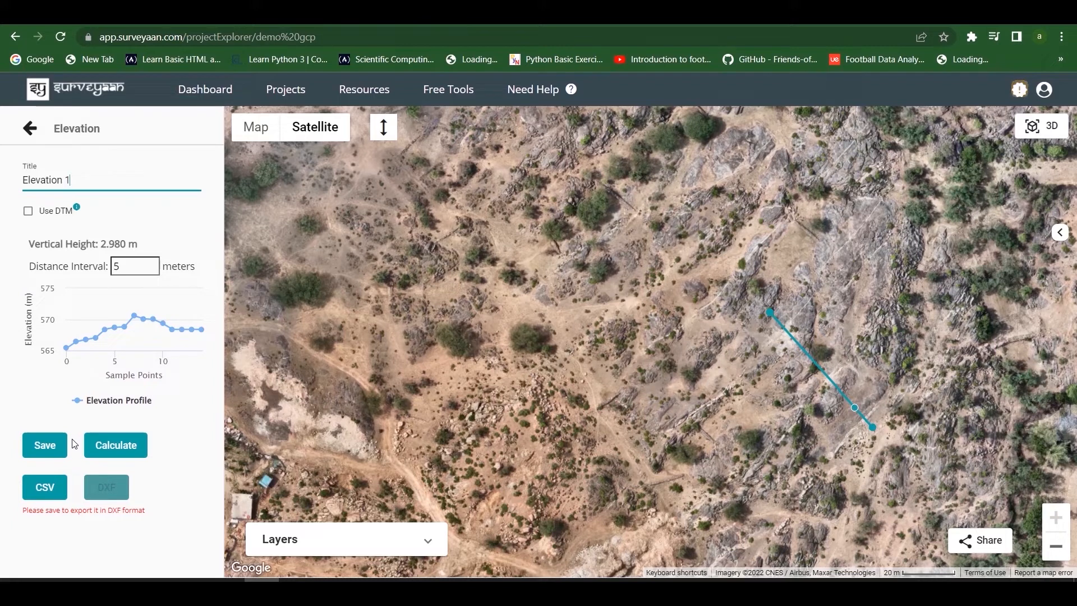
{"action": "left_click", "coordinate": [58, 446]}
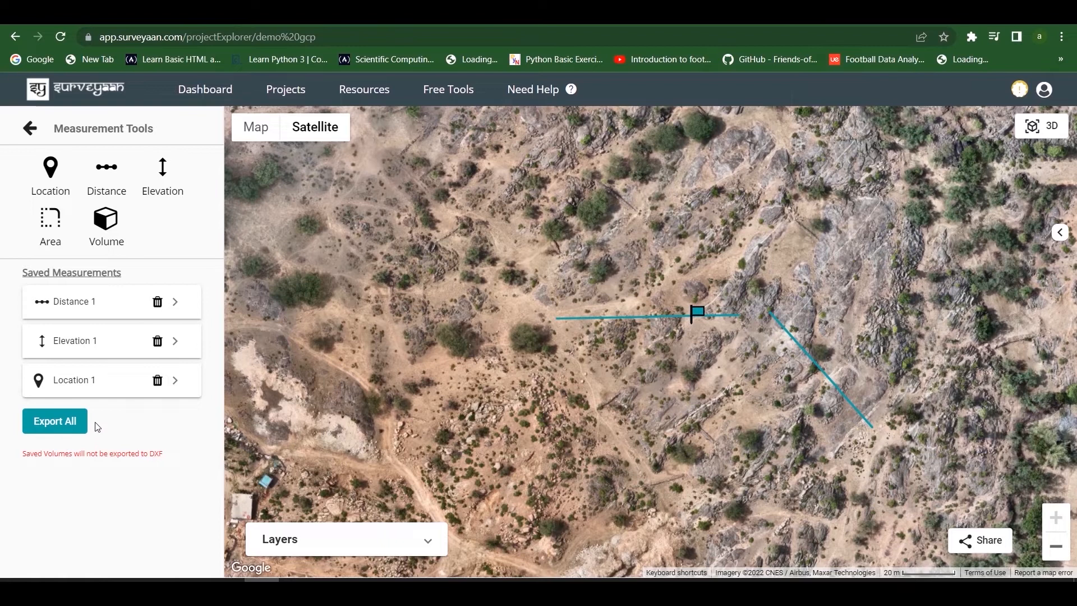
Step: Export the saved Elevation 1 profile as CSV and examine its coordinates and elevations in Excel, discarding any changes
{"action": "left_click", "coordinate": [103, 350]}
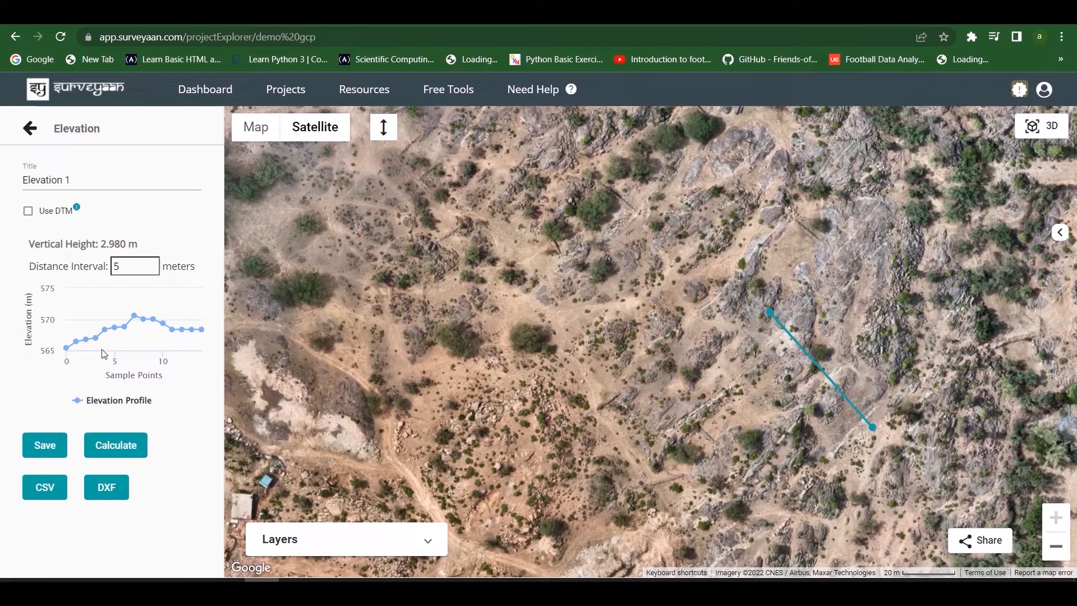
{"action": "left_click", "coordinate": [46, 487]}
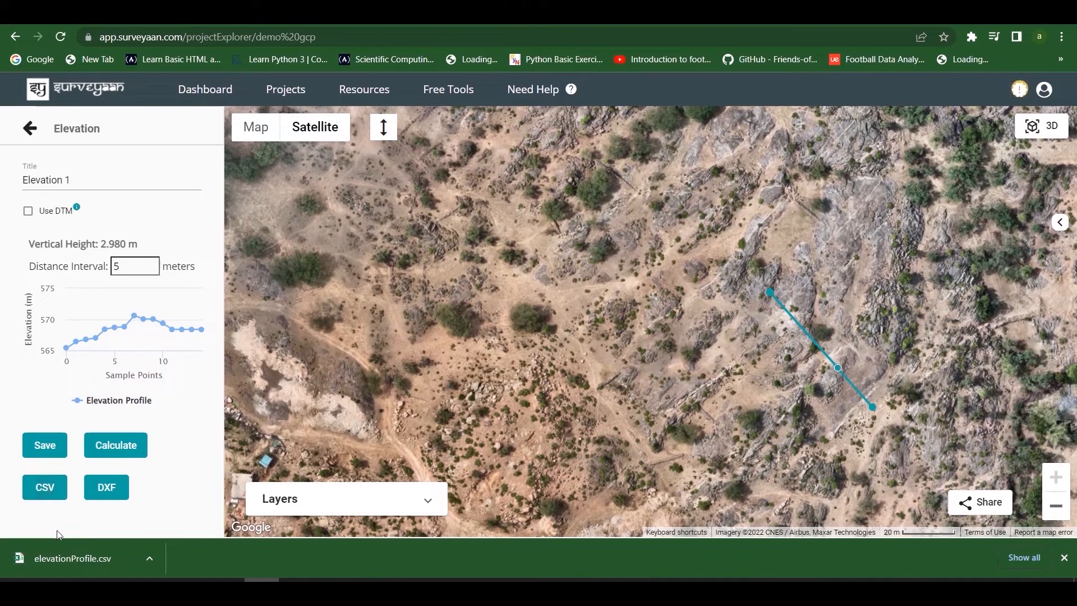
{"action": "left_click", "coordinate": [68, 565]}
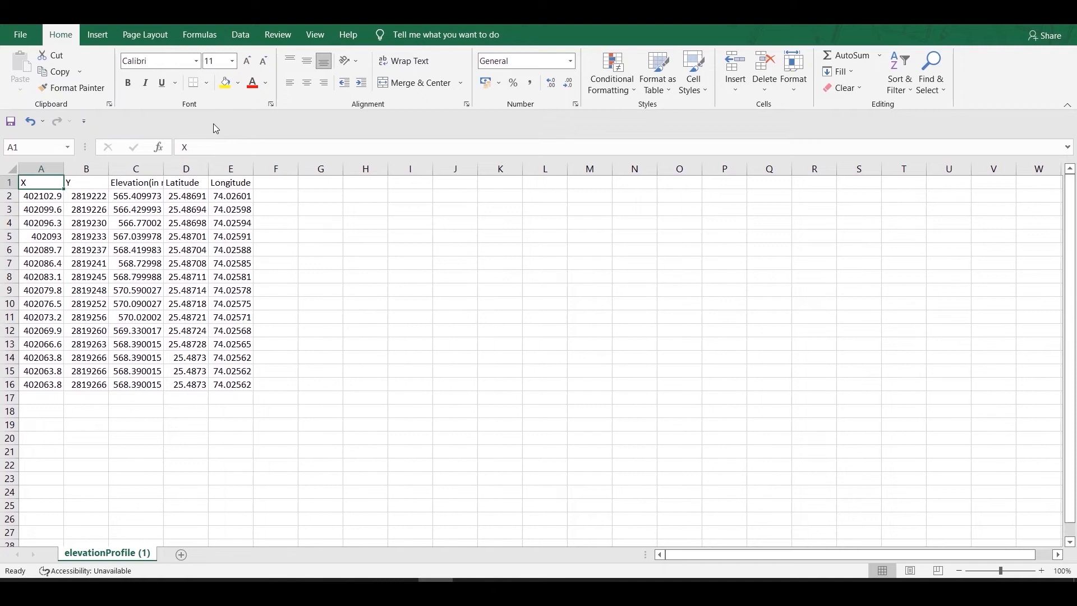
{"action": "key", "text": "alt+F4"}
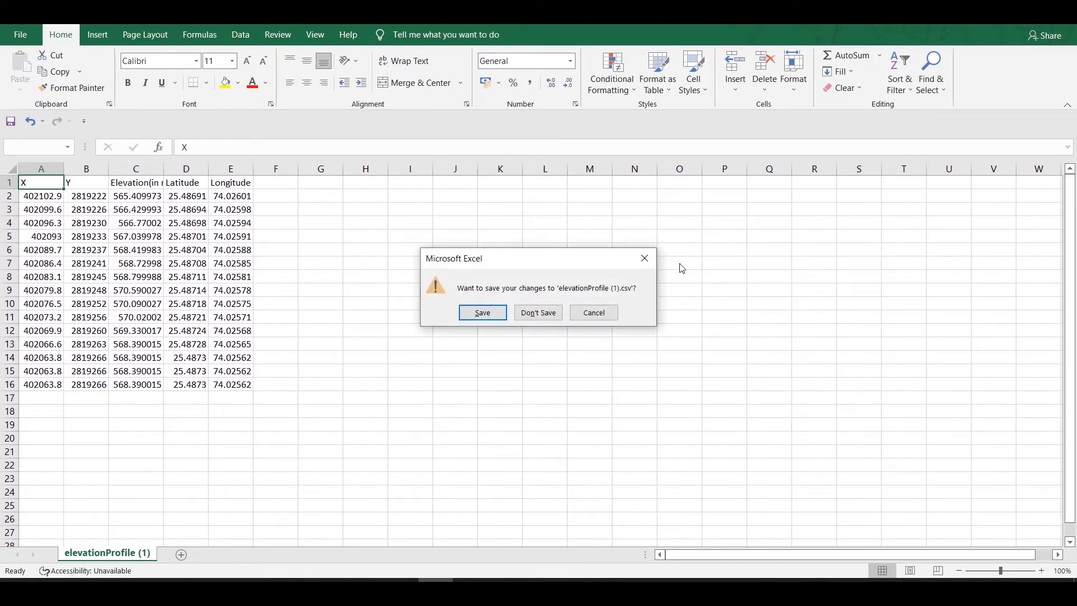
{"action": "left_click", "coordinate": [556, 313]}
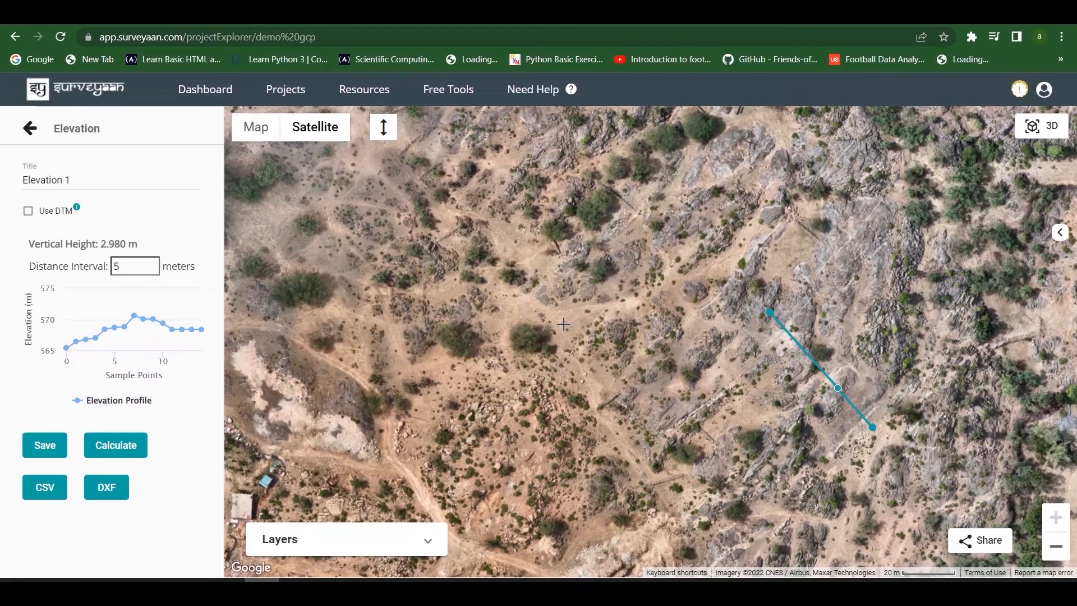
Step: Export the Elevation 1 measurement in DXF format and return to the measurement tools
{"action": "left_click", "coordinate": [118, 491]}
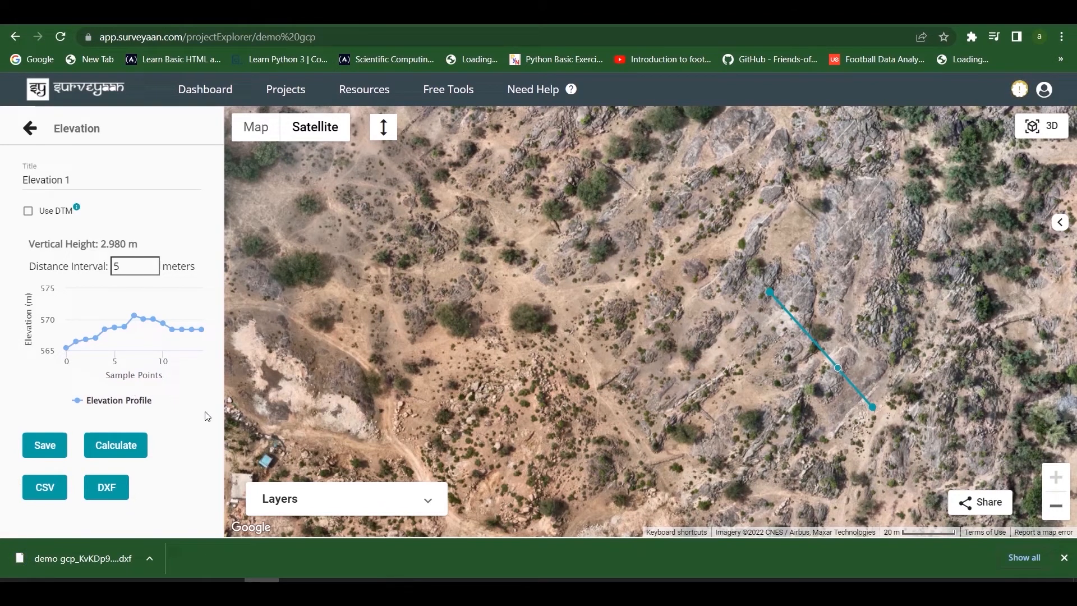
{"action": "left_click", "coordinate": [1064, 557]}
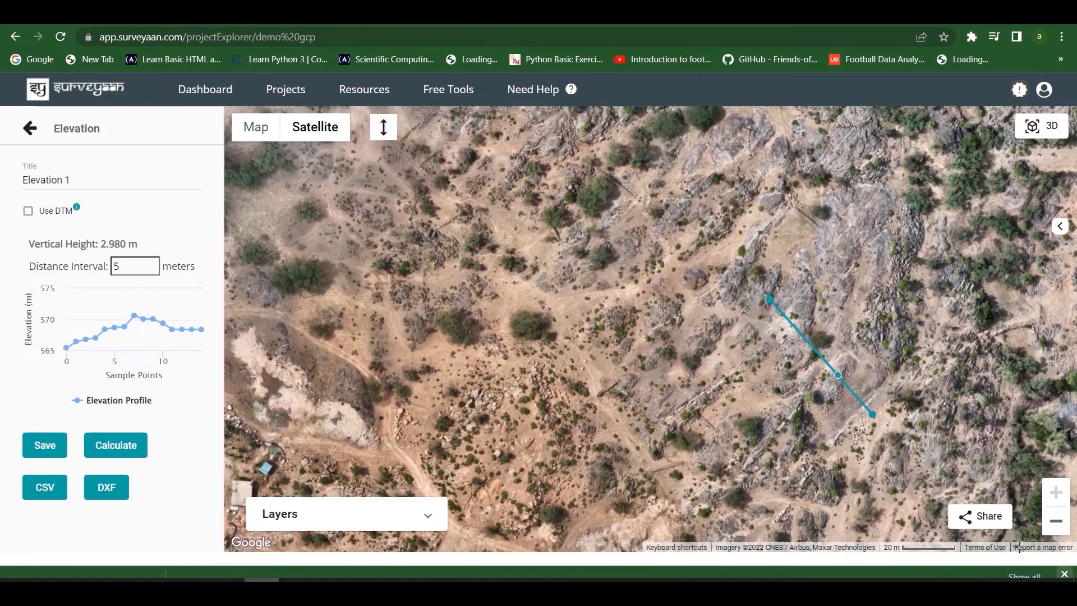
{"action": "left_click", "coordinate": [22, 134]}
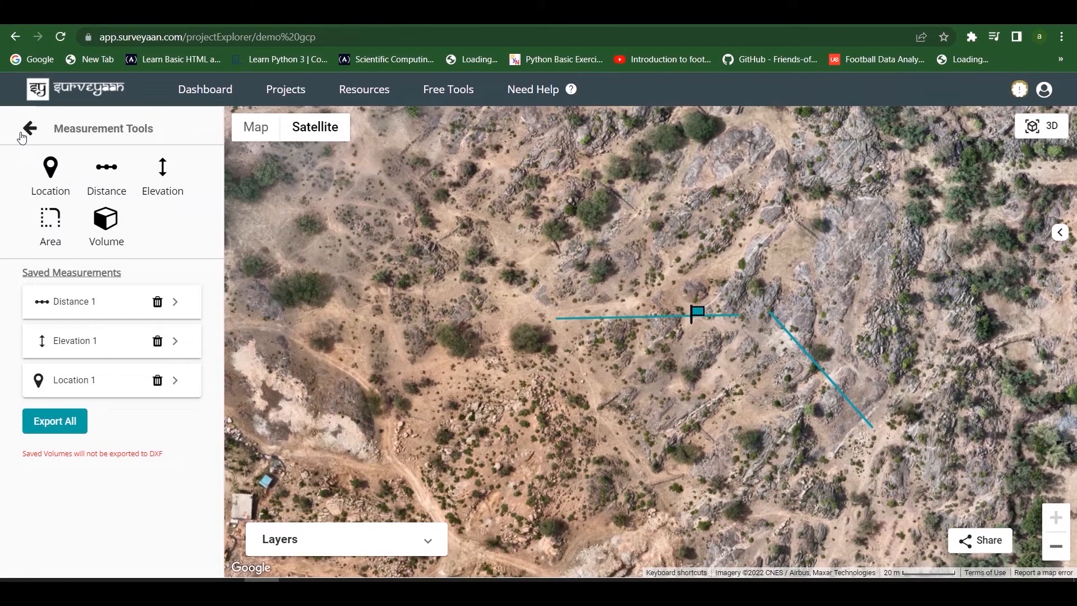
Step: Draw a four-cornered area measurement of about 3156 m² on the shrubby ground east of the dirt road, southwest of Distance 1
{"action": "left_click", "coordinate": [48, 230]}
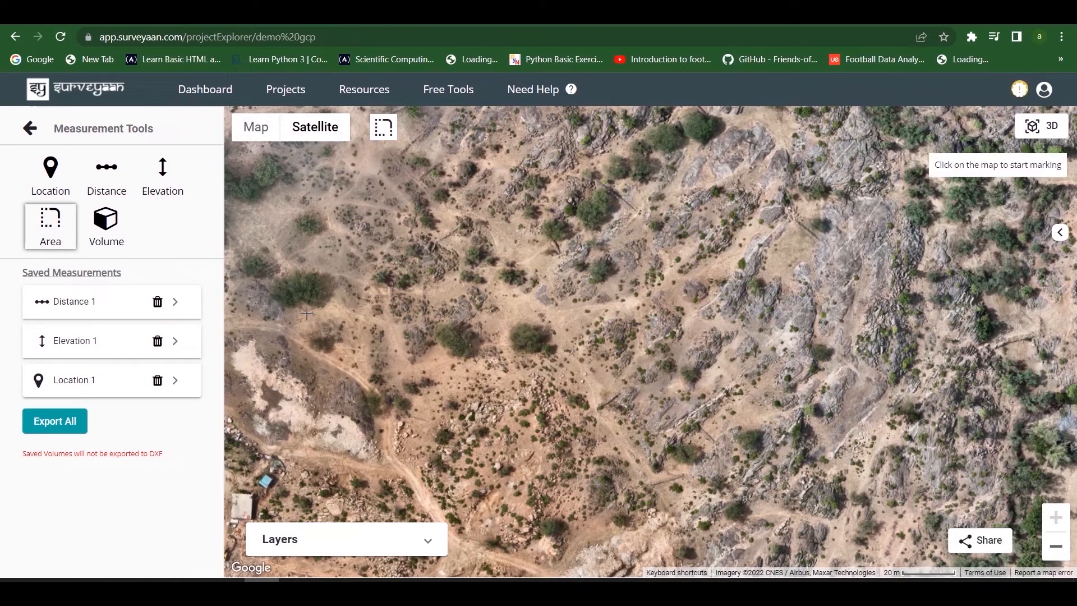
{"action": "left_click", "coordinate": [404, 441]}
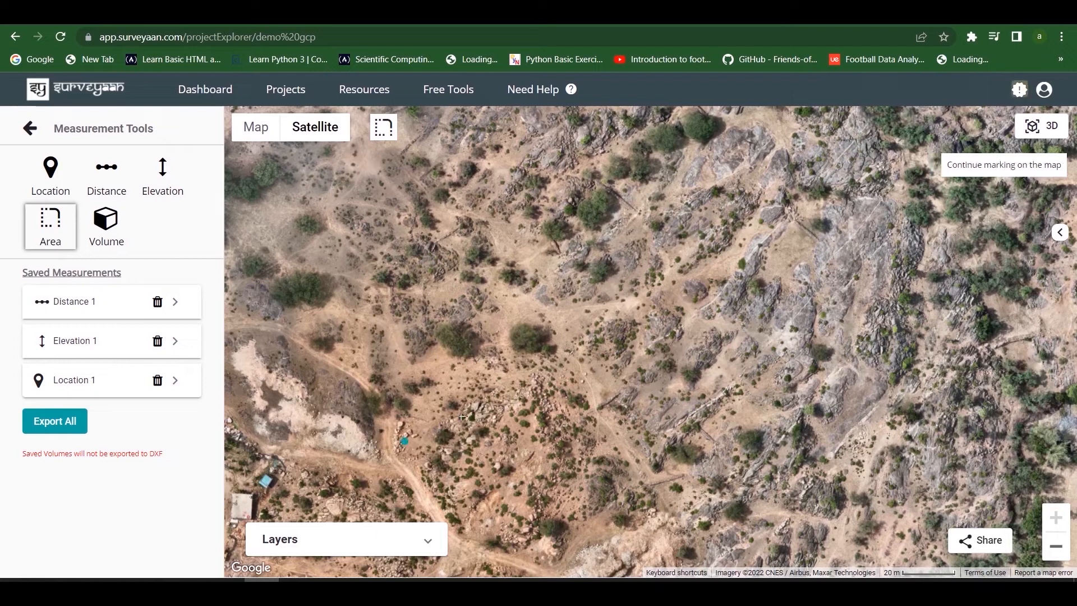
{"action": "left_click", "coordinate": [541, 373]}
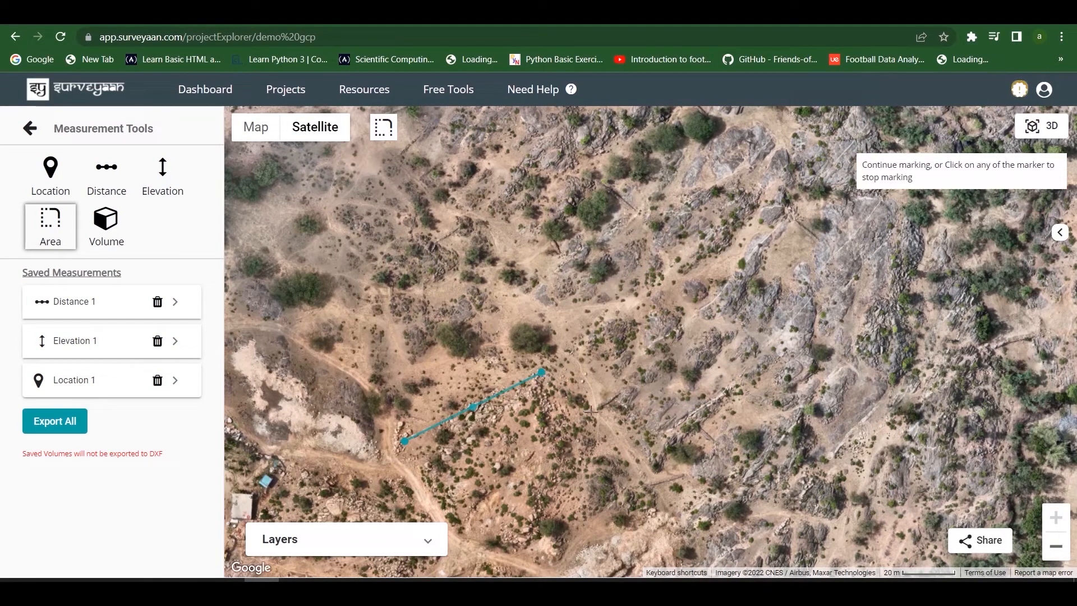
{"action": "left_click", "coordinate": [636, 480]}
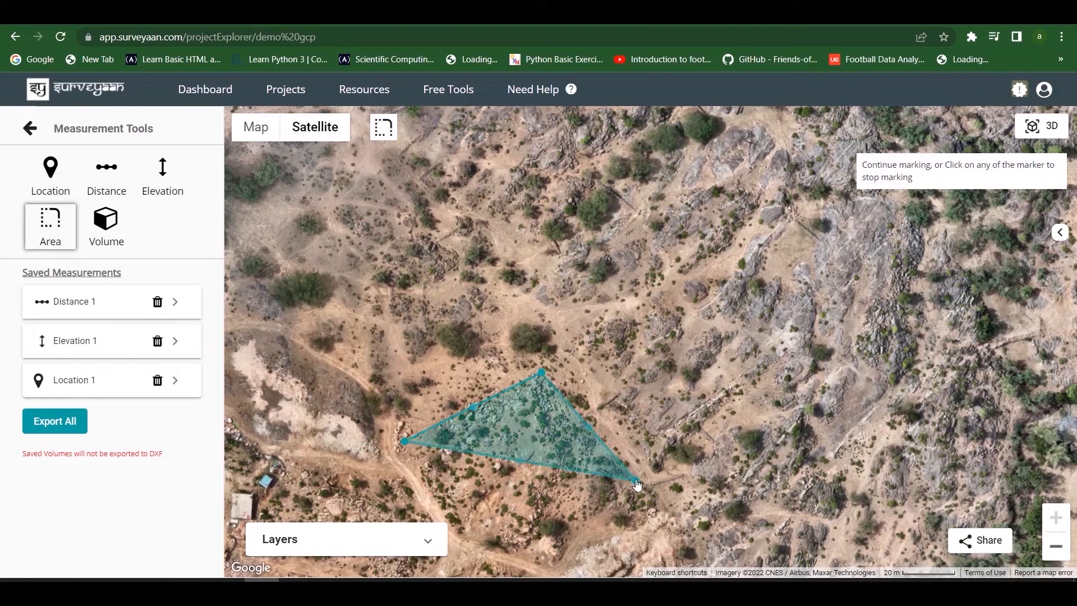
{"action": "left_click", "coordinate": [517, 552]}
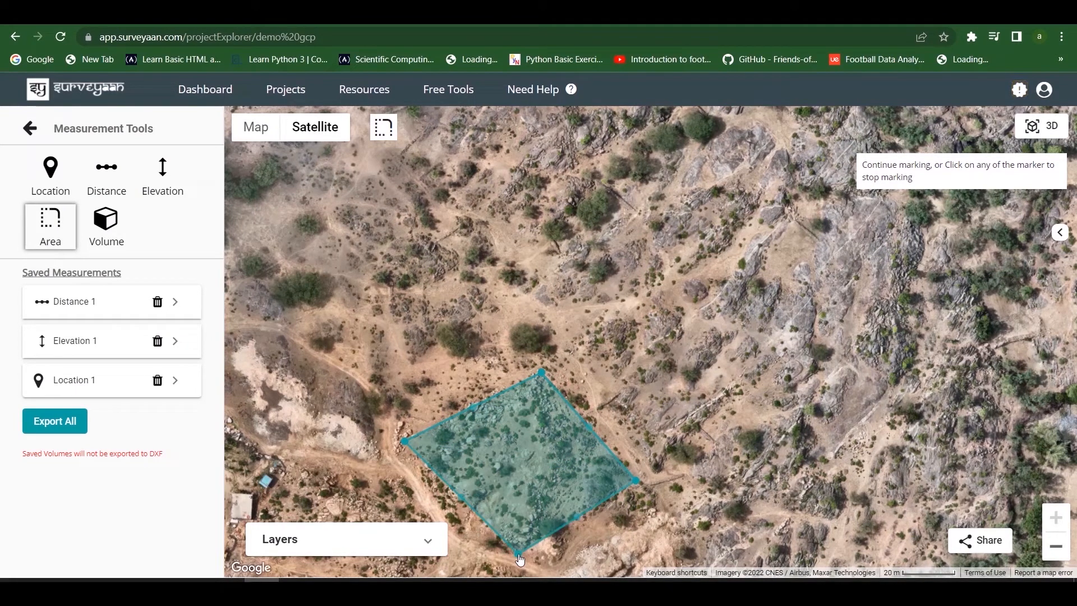
{"action": "left_click", "coordinate": [519, 556]}
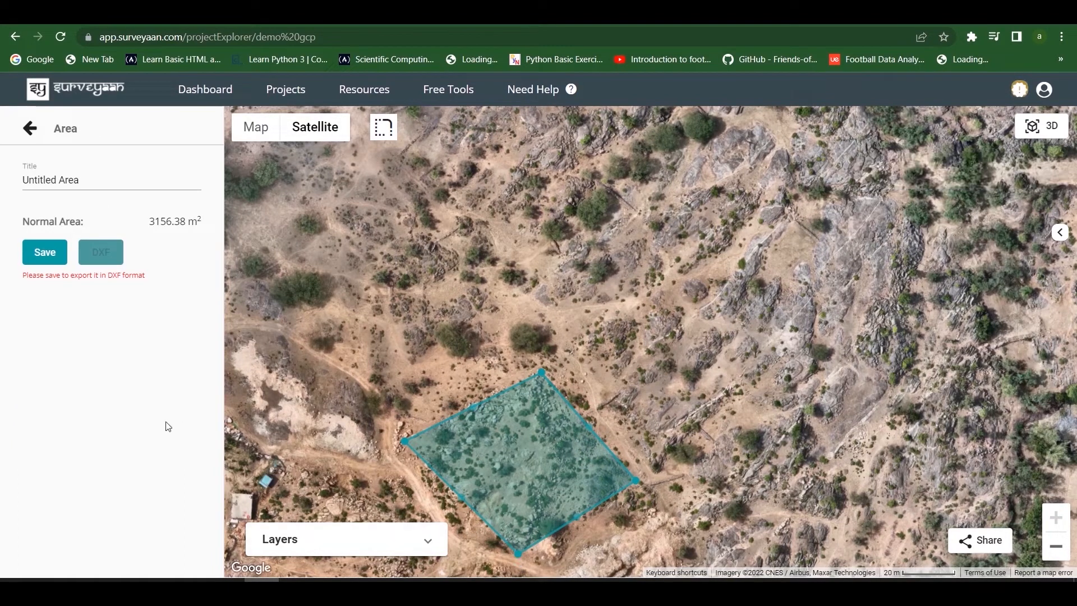
Step: Title the area measurement "Area 1" and save it
{"action": "left_click", "coordinate": [57, 177]}
{"action": "key", "text": "BackSpace"}
{"action": "key", "text": "BackSpace"}
{"action": "key", "text": "BackSpace"}
{"action": "key", "text": "BackSpace"}
{"action": "key", "text": "BackSpace"}
{"action": "key", "text": "BackSpace"}
{"action": "key", "text": "BackSpace"}
{"action": "key", "text": "BackSpace"}
{"action": "type", "text": "Area 1"}
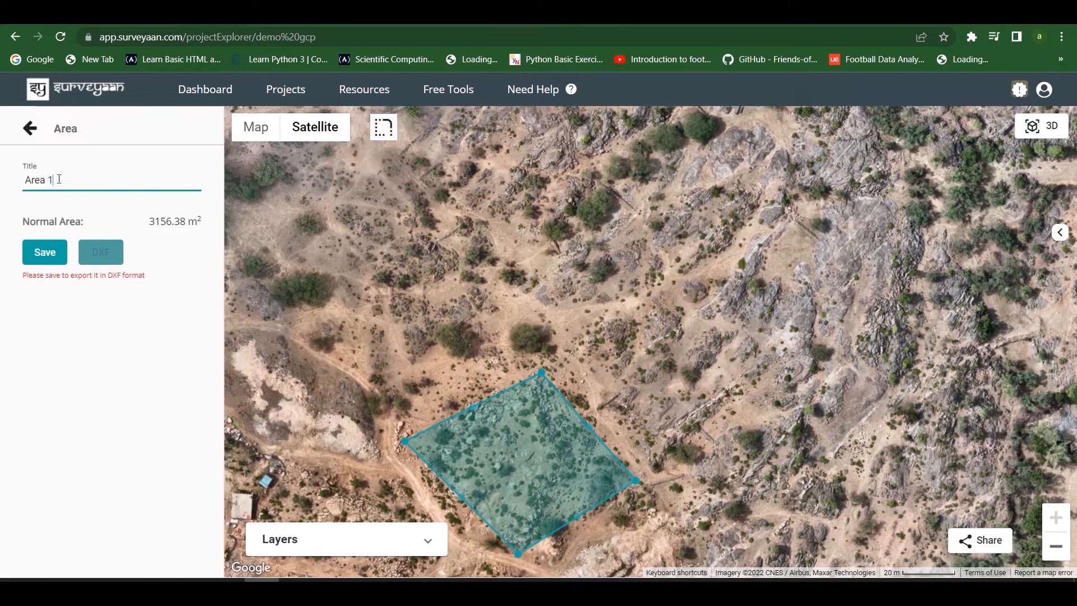
{"action": "left_click", "coordinate": [58, 250]}
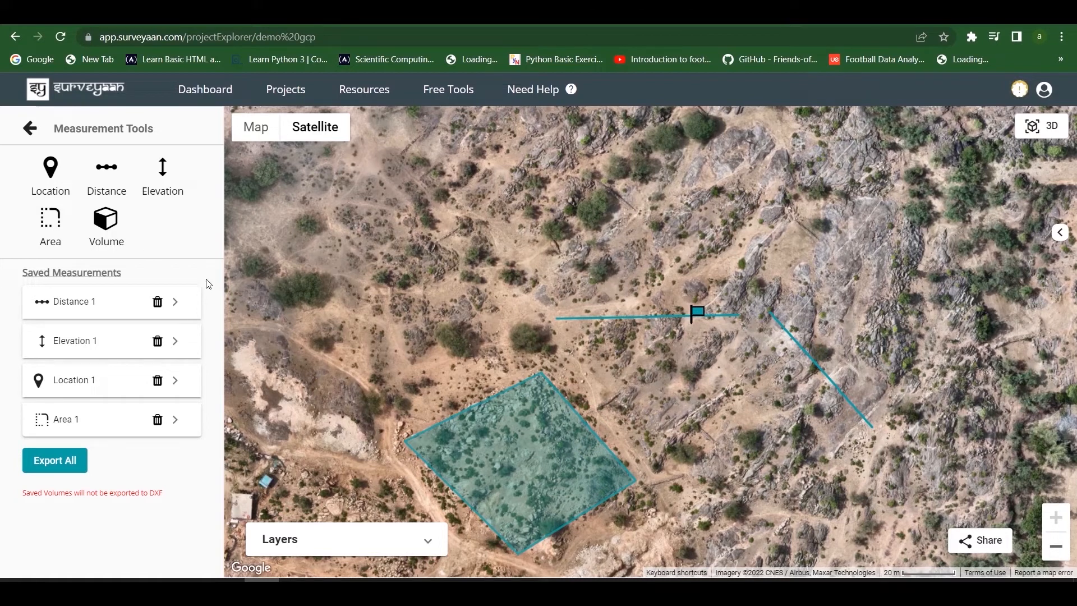
Step: Draw a four-cornered volume measurement of about 551 m² over the bare rocky patch at the southeast end of Elevation 1
{"action": "left_click", "coordinate": [108, 232]}
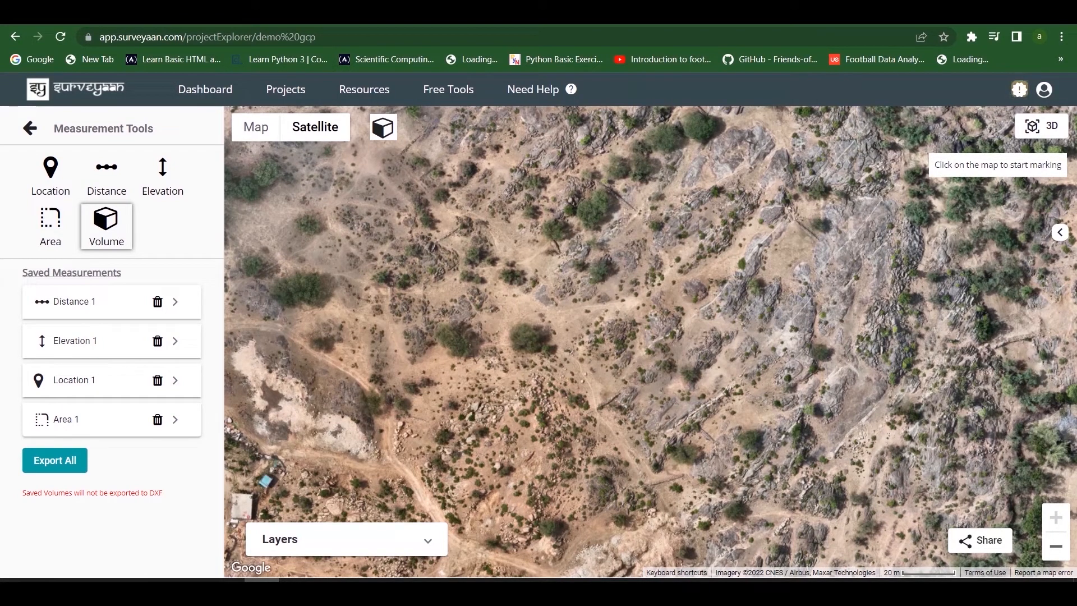
{"action": "left_click", "coordinate": [851, 357]}
{"action": "left_click", "coordinate": [803, 424]}
{"action": "left_click", "coordinate": [833, 456]}
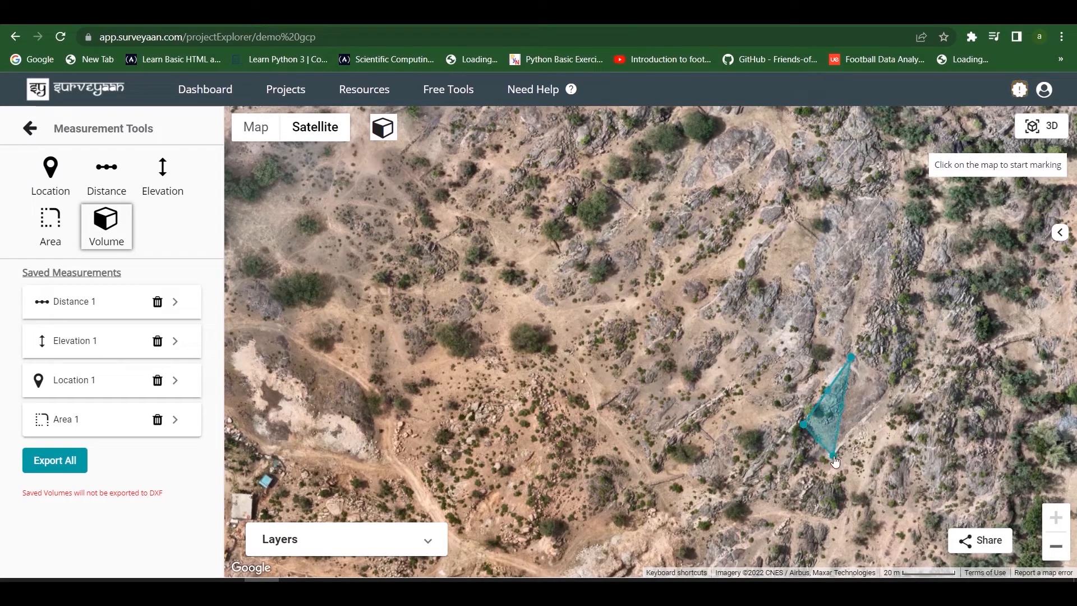
{"action": "left_click", "coordinate": [884, 392]}
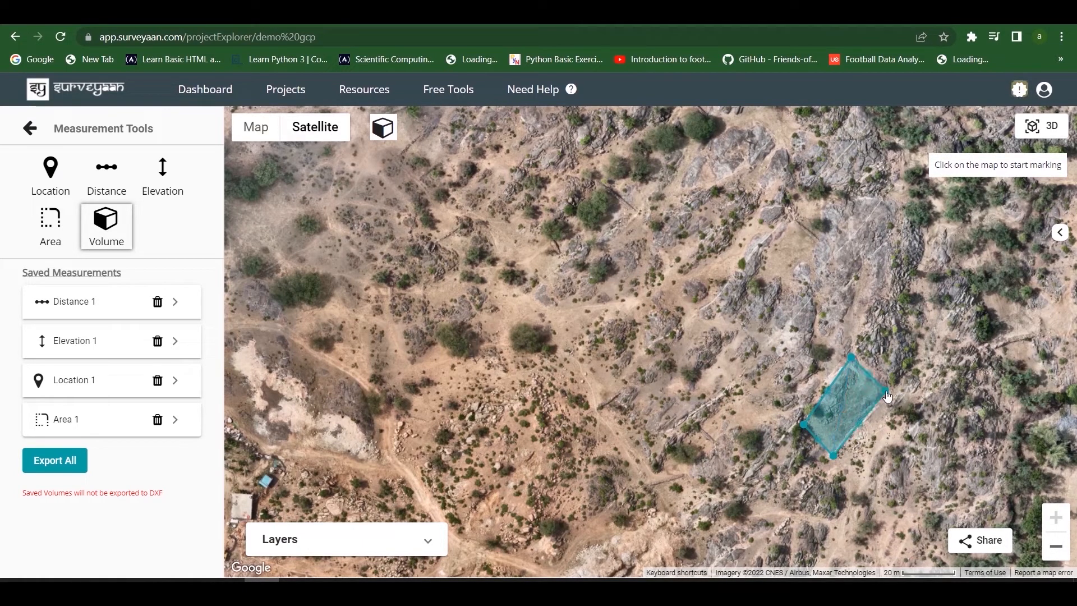
{"action": "left_click", "coordinate": [887, 396]}
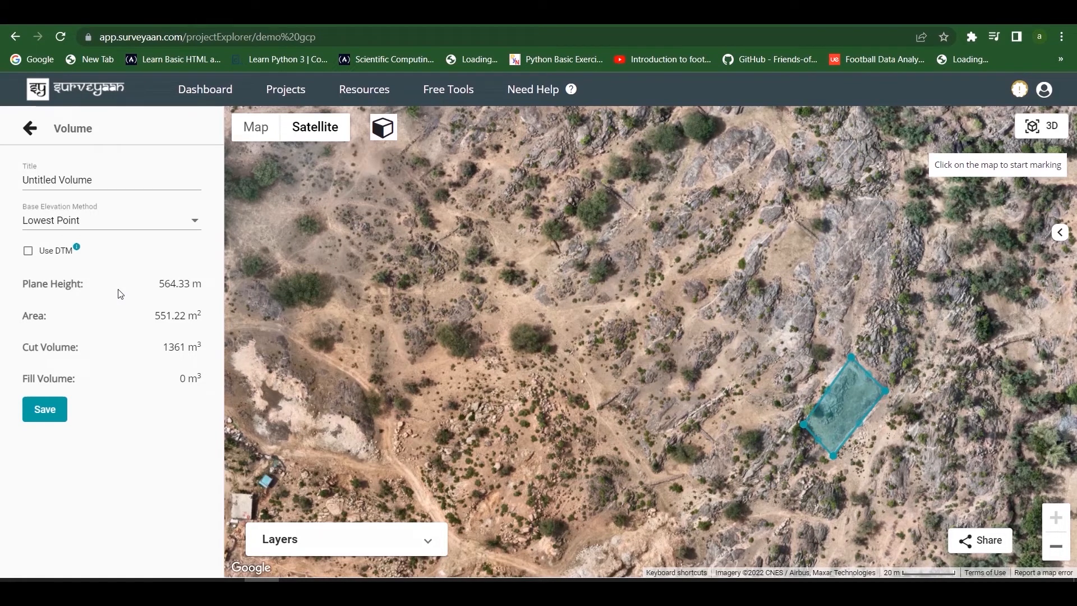
Step: Compare the cut and fill volumes using Average Points and Linear Fit, switch to Manual Base Plane, and leave the volume unsaved
{"action": "left_click", "coordinate": [129, 229]}
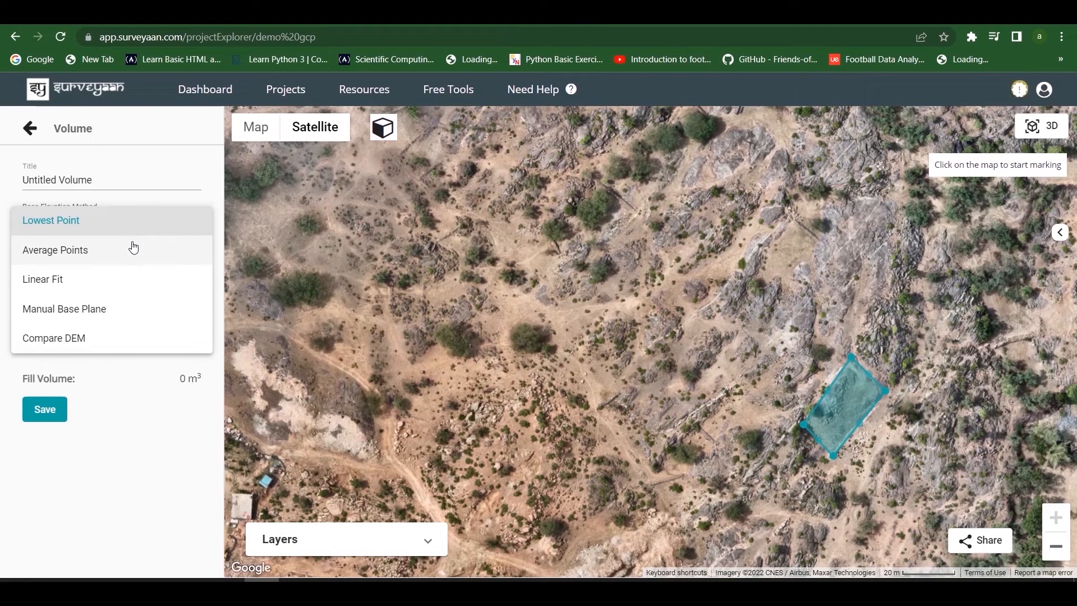
{"action": "left_click", "coordinate": [133, 248]}
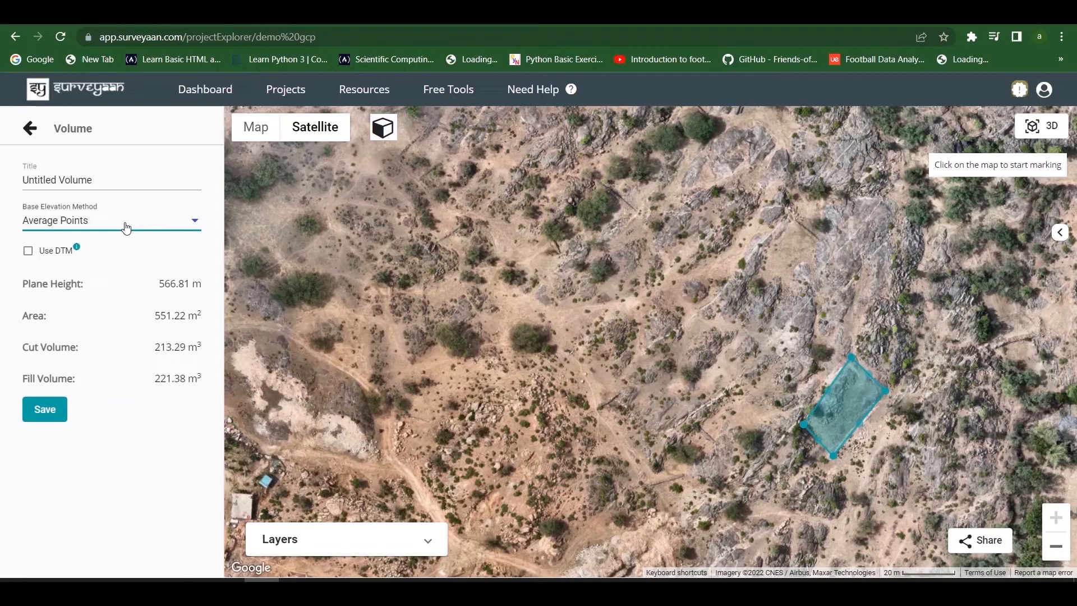
{"action": "left_click", "coordinate": [126, 227]}
{"action": "left_click", "coordinate": [126, 247]}
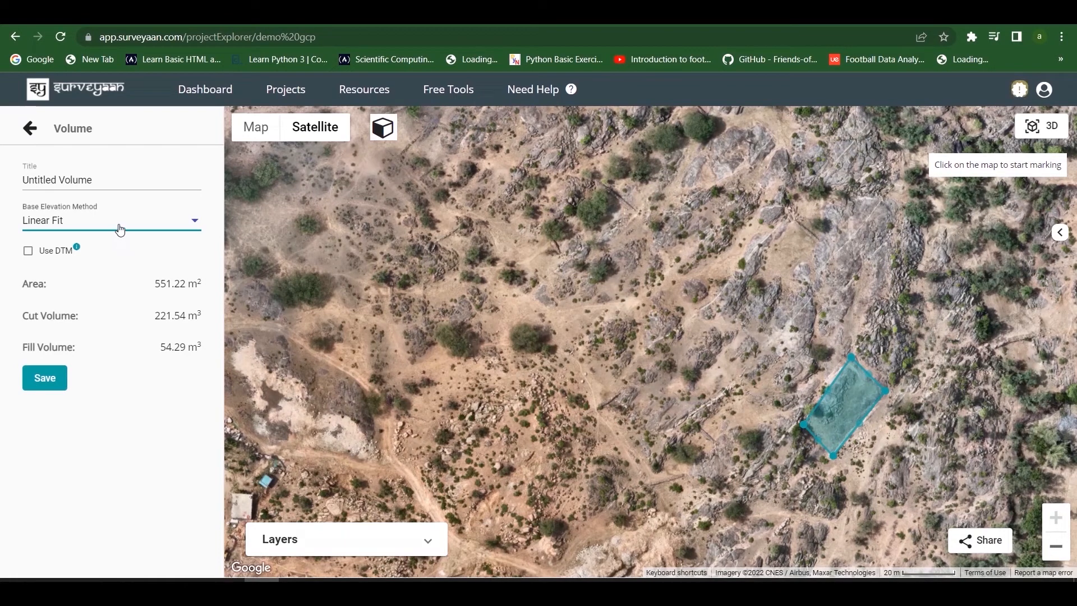
{"action": "left_click", "coordinate": [120, 227]}
{"action": "left_click", "coordinate": [118, 249]}
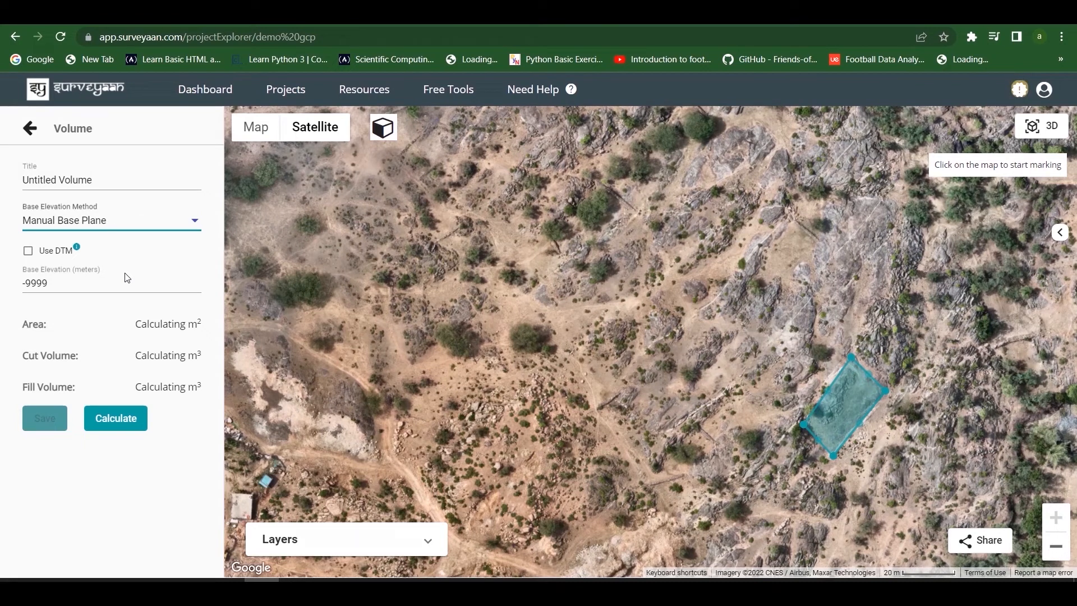
{"action": "left_click", "coordinate": [30, 131]}
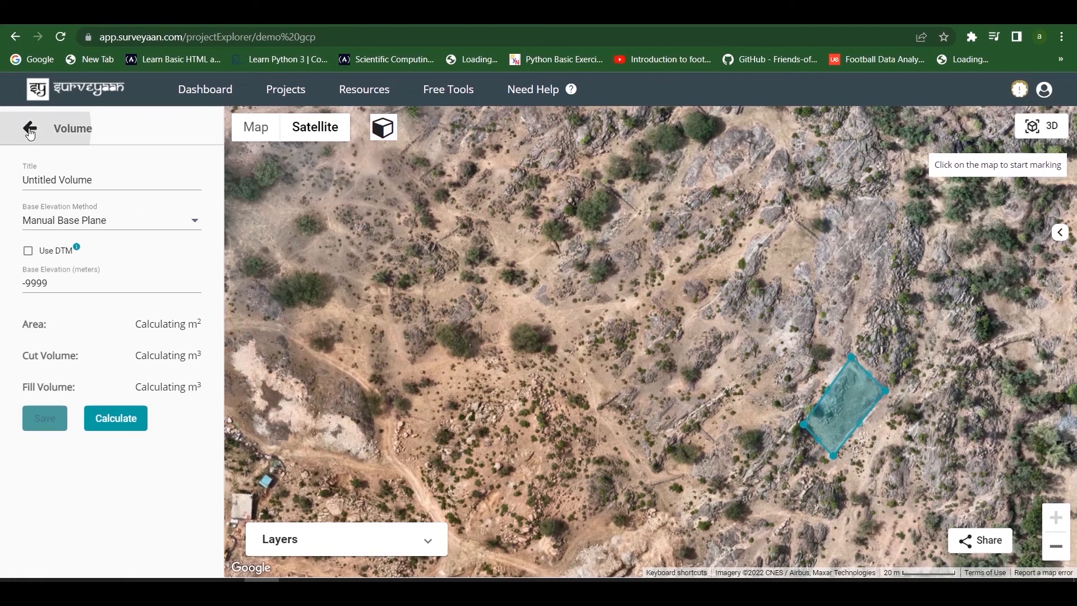
Step: Place a location marker on the bare rocky patch southeast of Location 1 to read its altitude
{"action": "left_click", "coordinate": [50, 171]}
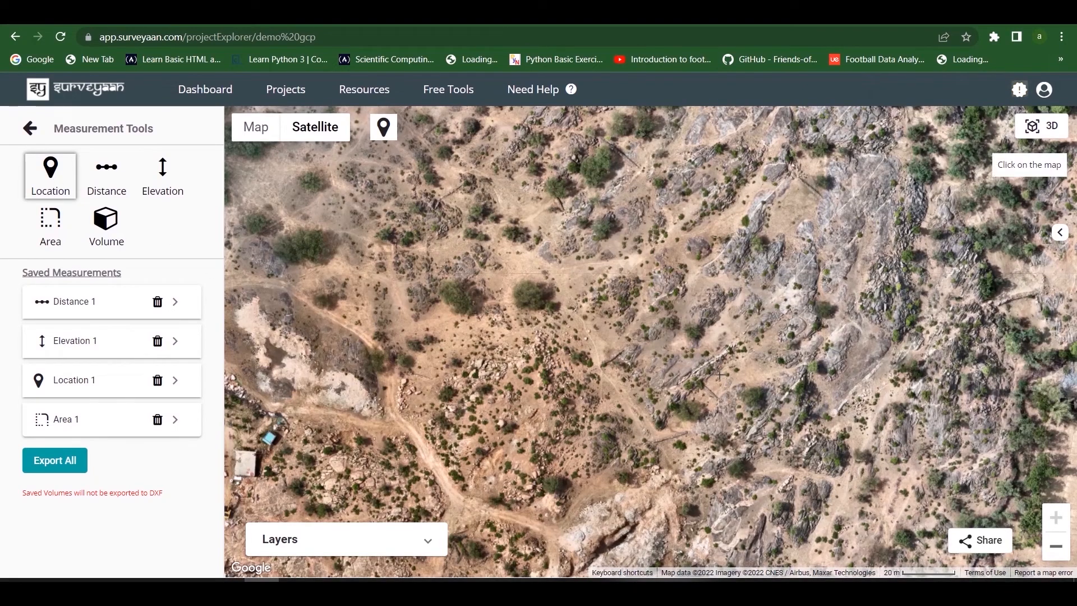
{"action": "left_click", "coordinate": [860, 385]}
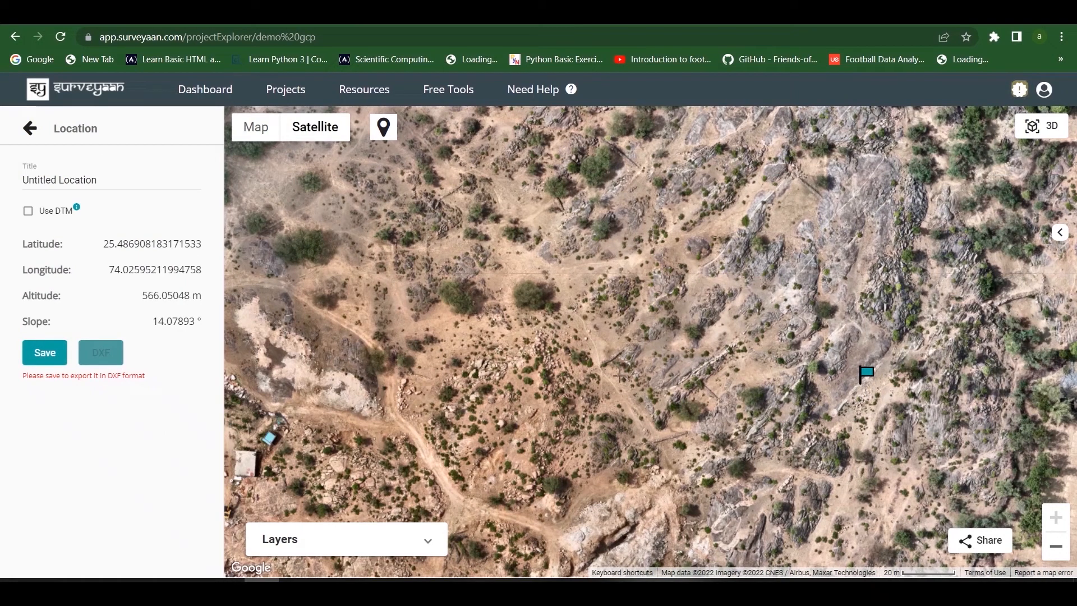
Step: Leave the location marker unsaved and draw a four-cornered volume measurement over the bare rocky patch at the southeast end of Elevation 1
{"action": "left_click", "coordinate": [29, 129]}
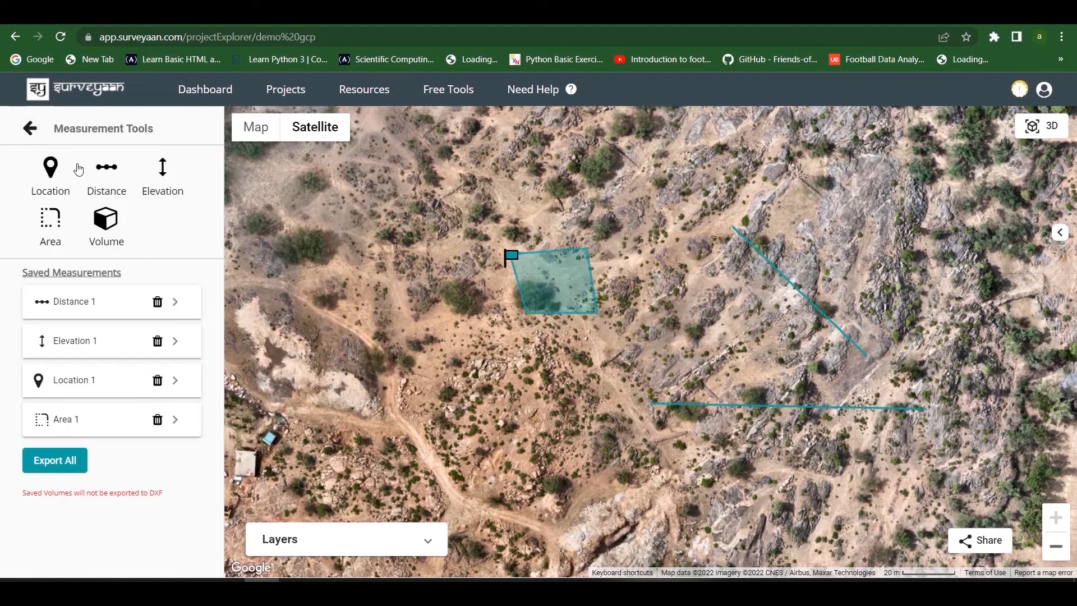
{"action": "left_click", "coordinate": [106, 223]}
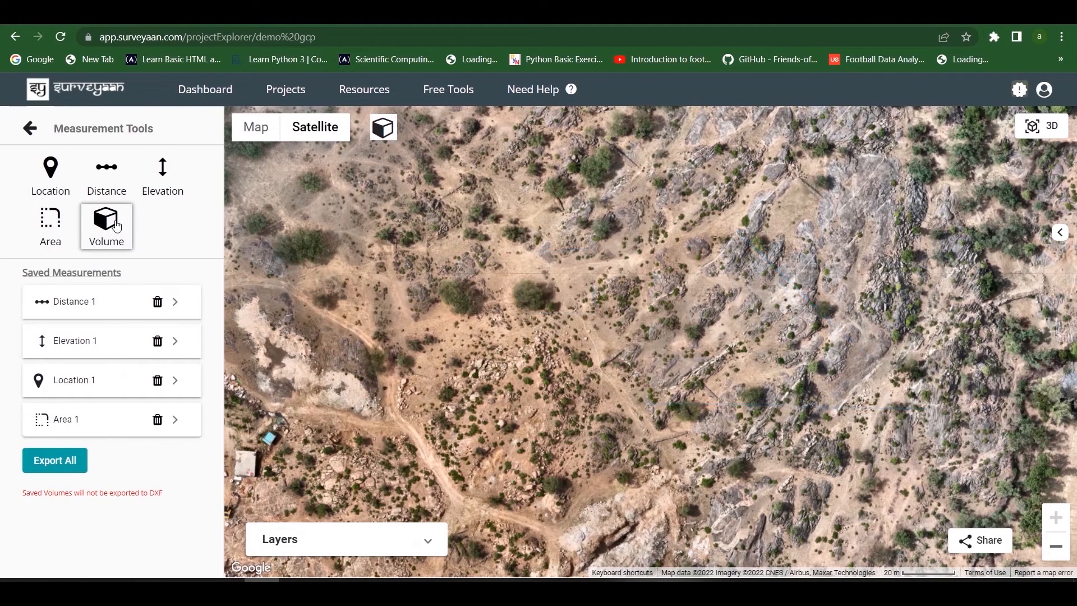
{"action": "left_click", "coordinate": [802, 382]}
{"action": "left_click", "coordinate": [848, 322]}
{"action": "left_click", "coordinate": [900, 341]}
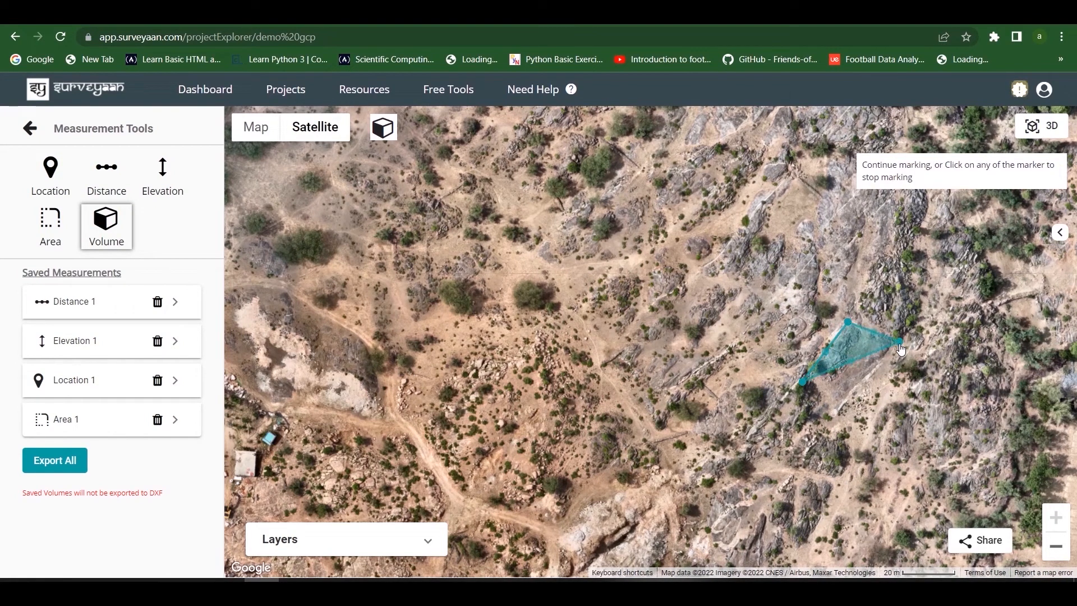
{"action": "left_click", "coordinate": [847, 405]}
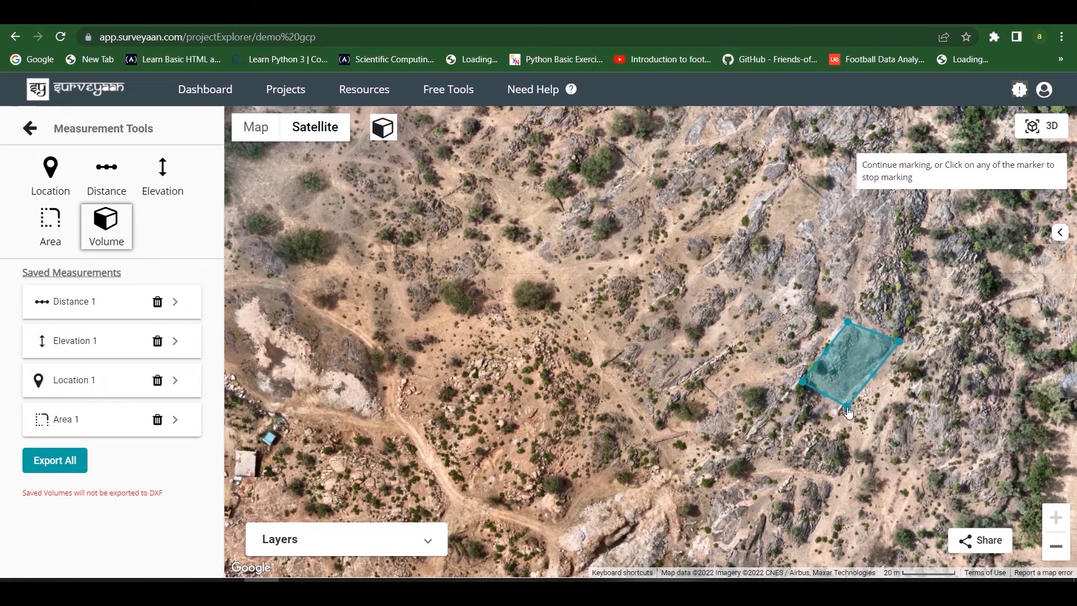
{"action": "left_click", "coordinate": [848, 409]}
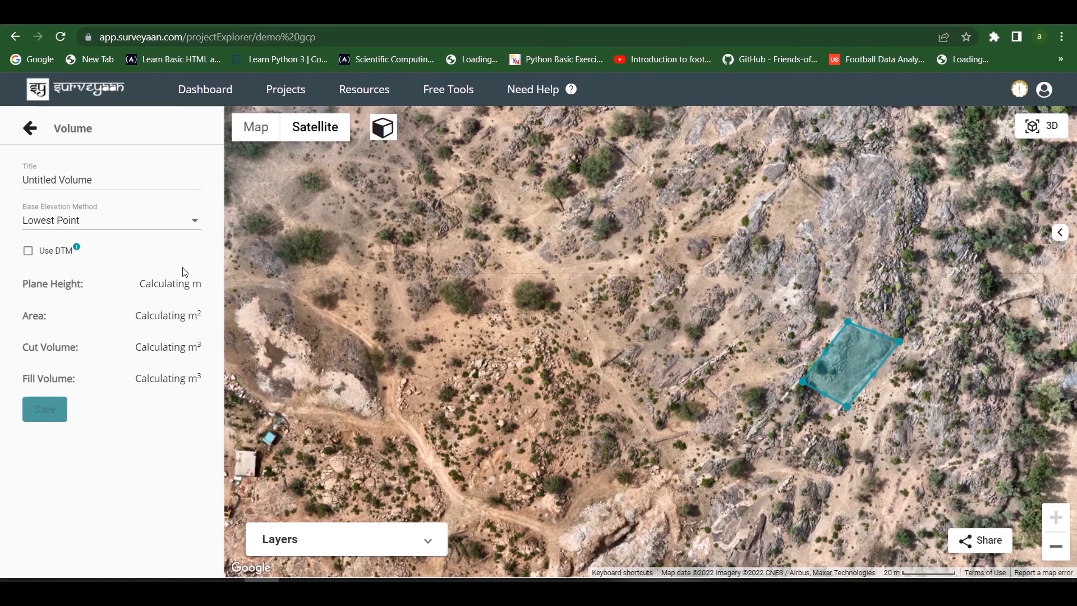
Step: Calculate the volume with the Manual Base Plane method at a base elevation of 566.05 m
{"action": "left_click", "coordinate": [163, 226]}
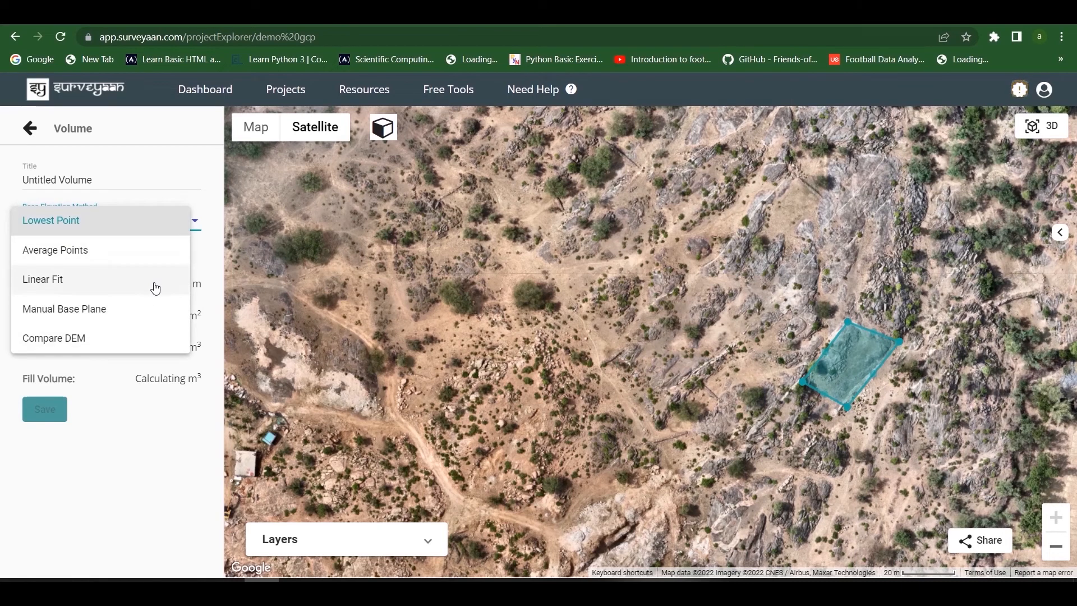
{"action": "left_click", "coordinate": [152, 306]}
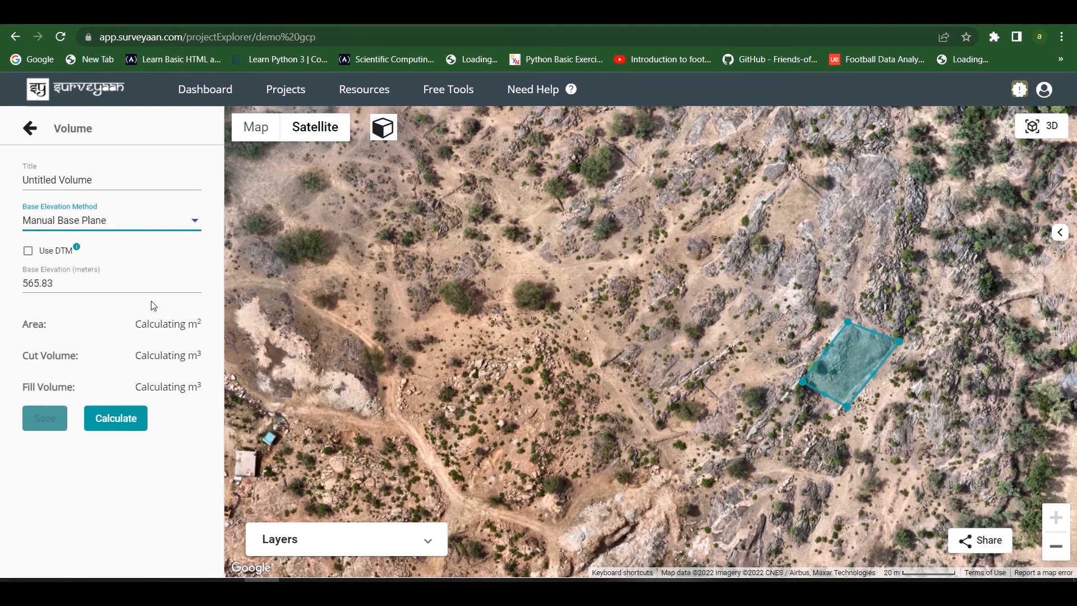
{"action": "left_click_drag", "start_coordinate": [66, 283], "coordinate": [15, 287]}
{"action": "type", "text": "566"}
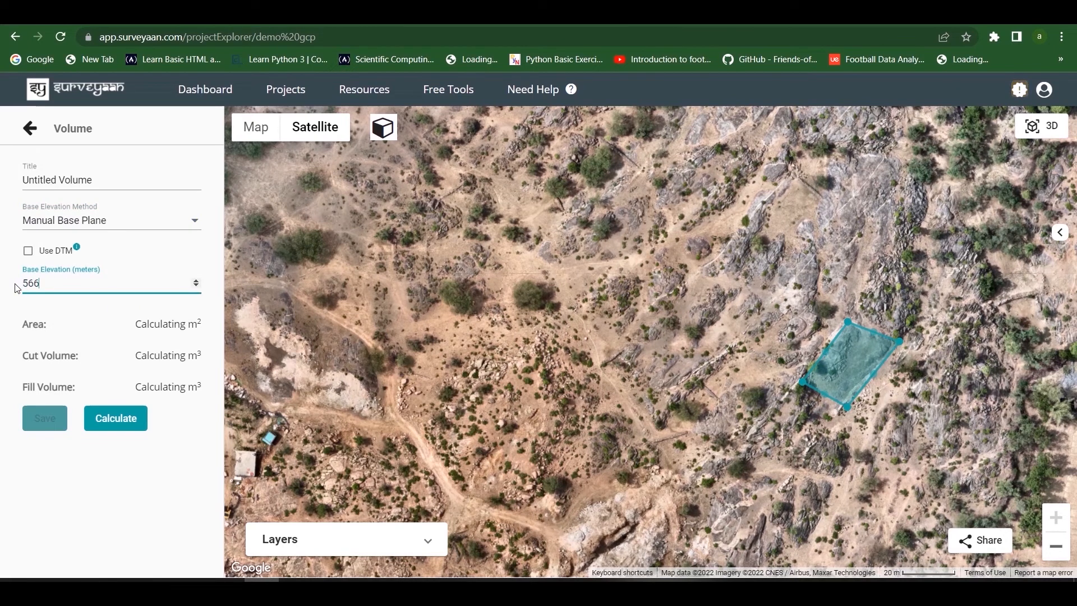
{"action": "type", "text": ".05"}
{"action": "left_click", "coordinate": [118, 420]}
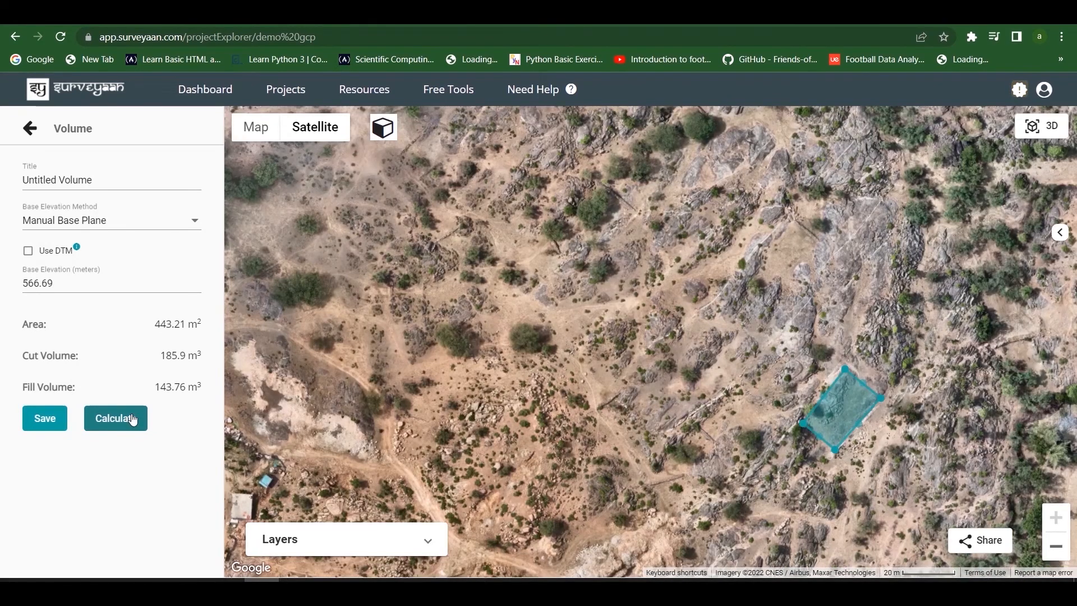
Step: Switch the base elevation method to Compare DEM and view the projects offered for comparison without selecting one
{"action": "left_click", "coordinate": [143, 219]}
{"action": "left_click", "coordinate": [144, 248]}
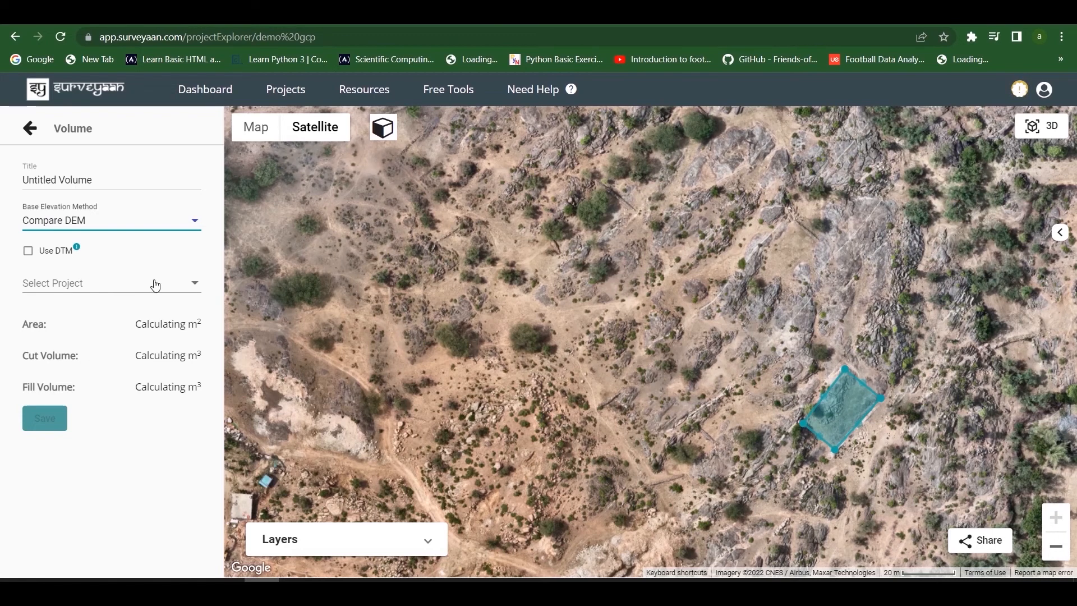
{"action": "left_click", "coordinate": [174, 292]}
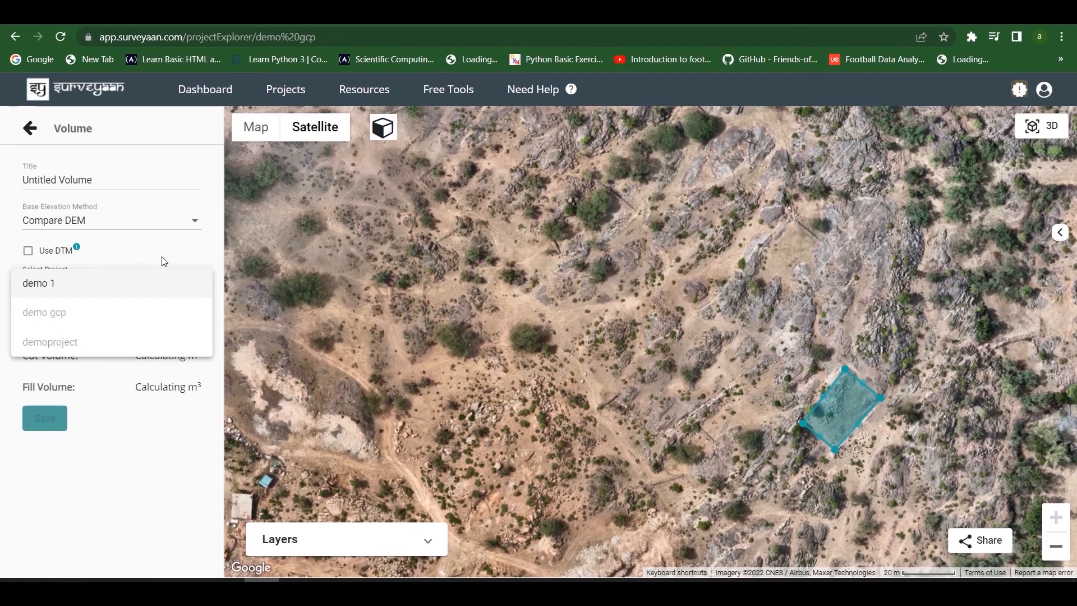
{"action": "left_click", "coordinate": [164, 261]}
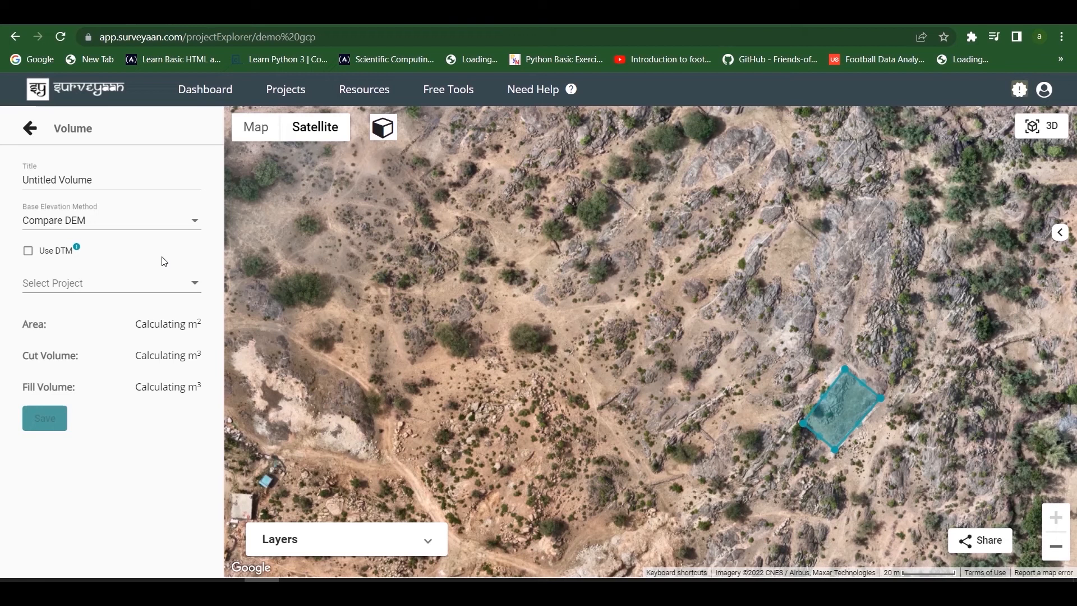
Step: Set the base elevation method back to Lowest Point, compare the volumes with Use DTM enabled, and leave Use DTM off
{"action": "left_click", "coordinate": [113, 226]}
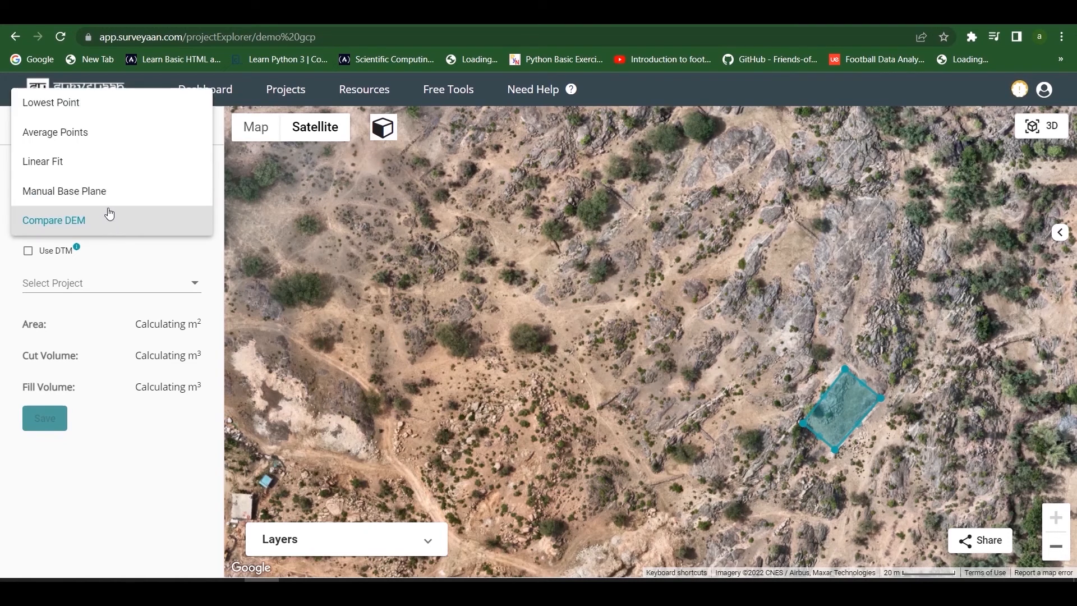
{"action": "left_click", "coordinate": [116, 110]}
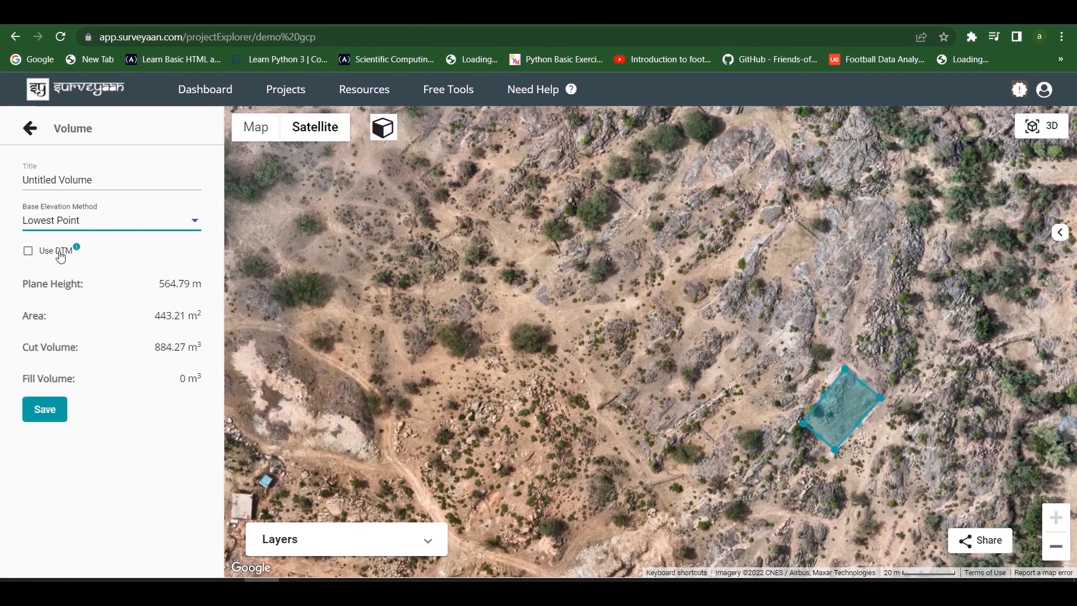
{"action": "left_click", "coordinate": [38, 256]}
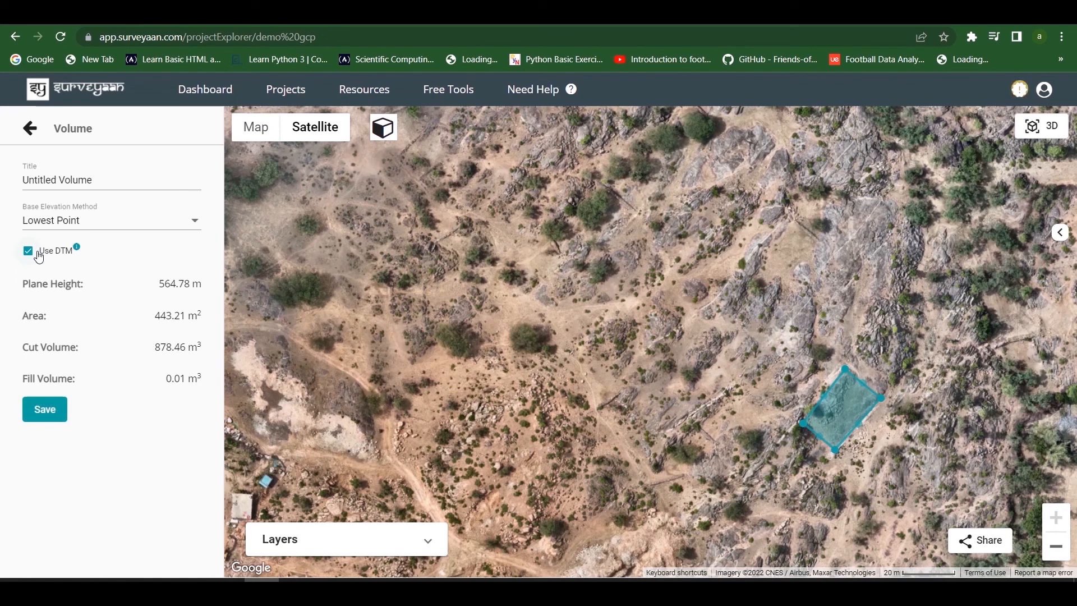
{"action": "left_click", "coordinate": [37, 256]}
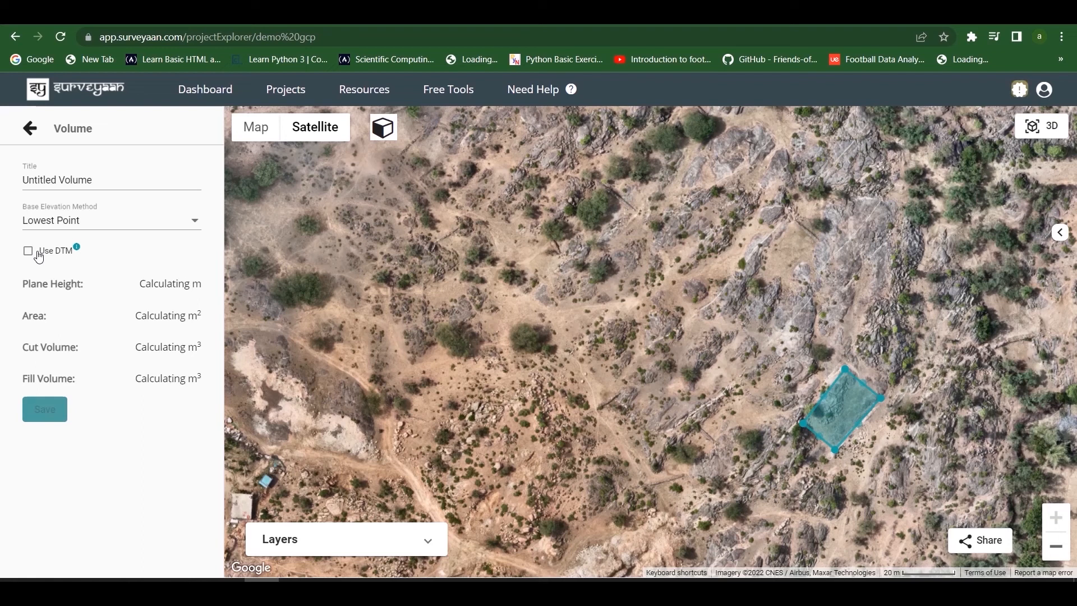
Step: Title the volume measurement "Volume 1" and save it
{"action": "left_click", "coordinate": [60, 188]}
{"action": "key", "text": "BackSpace"}
{"action": "key", "text": "BackSpace"}
{"action": "key", "text": "BackSpace"}
{"action": "key", "text": "BackSpace"}
{"action": "key", "text": "BackSpace"}
{"action": "key", "text": "BackSpace"}
{"action": "key", "text": "BackSpace"}
{"action": "key", "text": "BackSpace"}
{"action": "key", "text": "BackSpace"}
{"action": "type", "text": "1"}
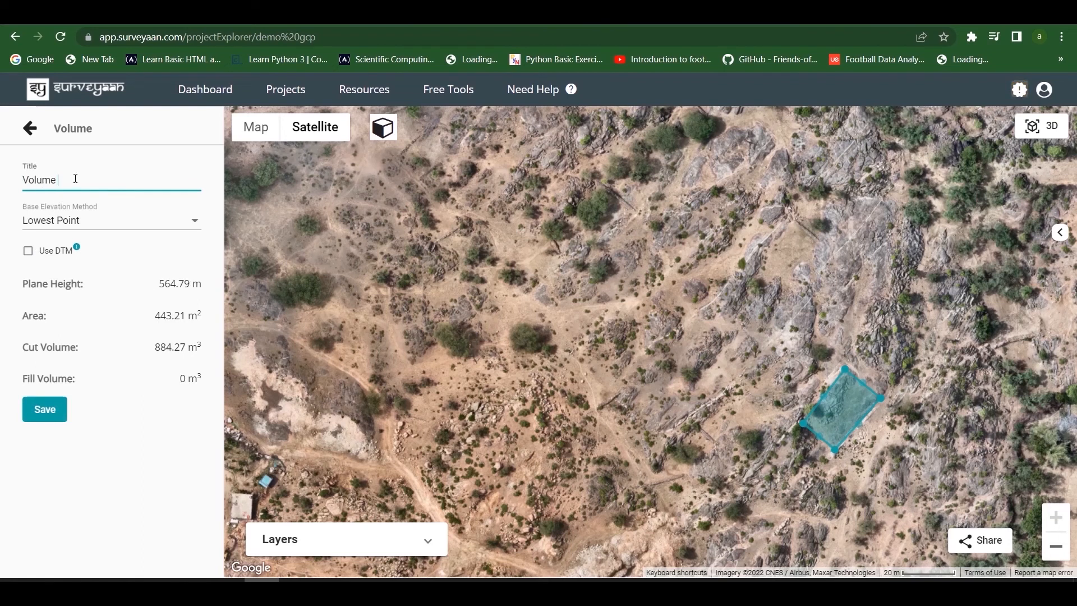
{"action": "left_click", "coordinate": [57, 418]}
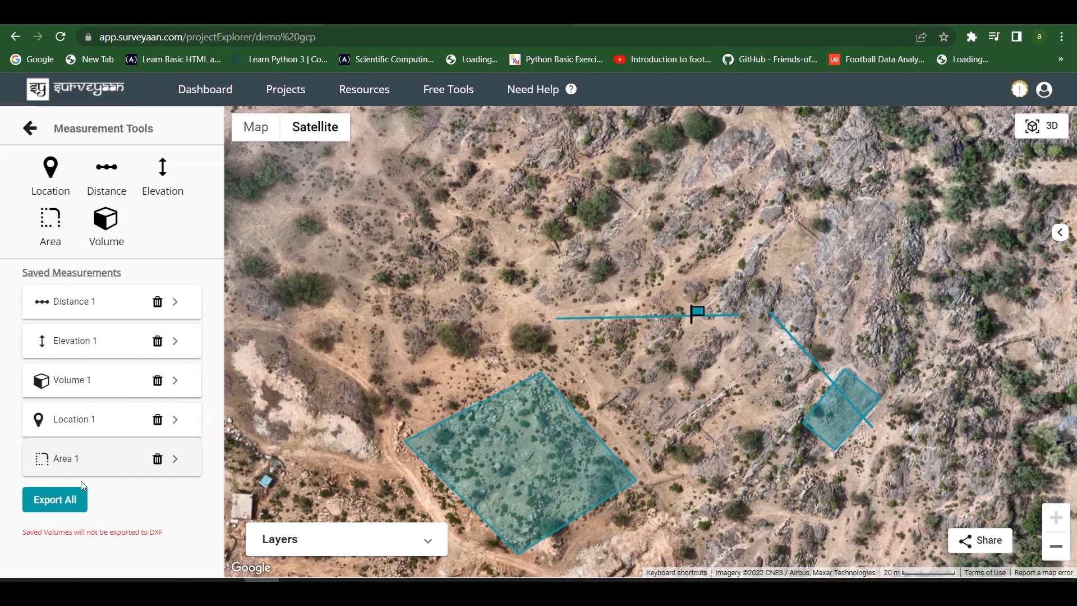
Step: Export all saved measurements as a DXF file and dismiss the download notice
{"action": "left_click", "coordinate": [80, 505]}
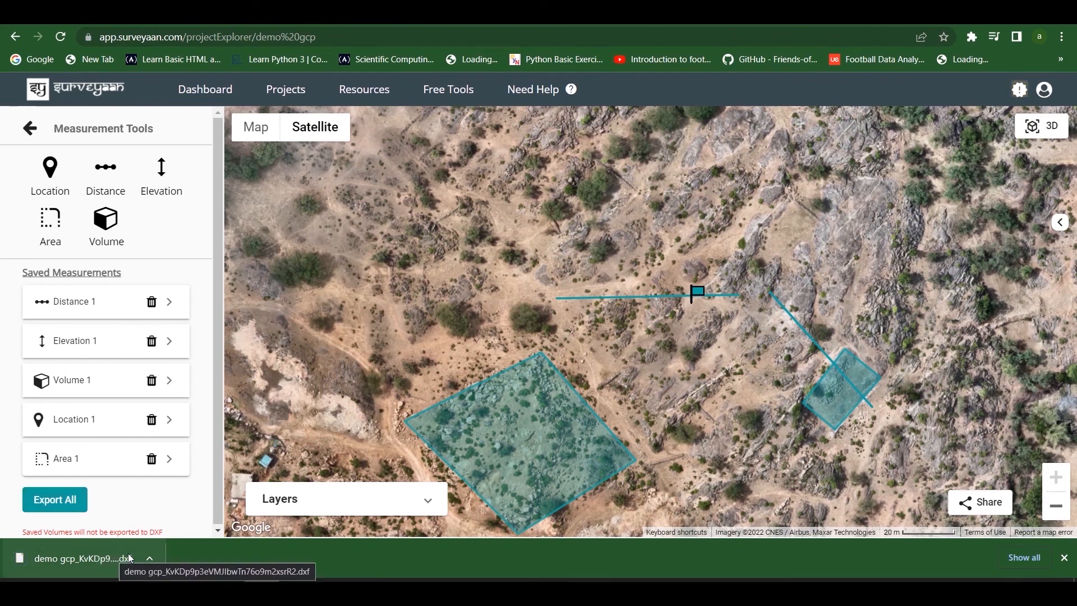
{"action": "left_click", "coordinate": [1064, 557]}
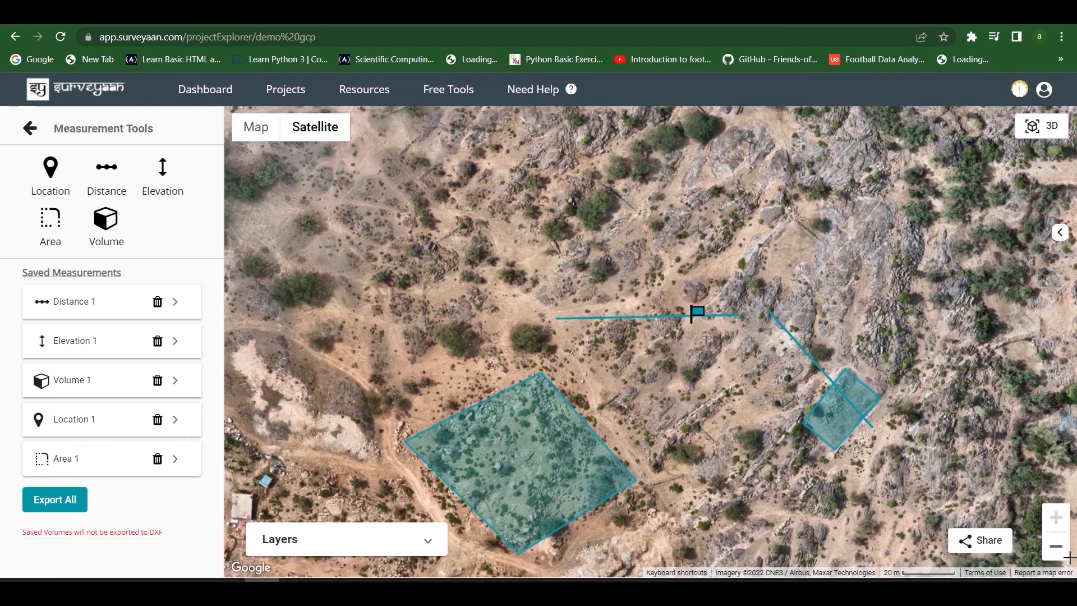